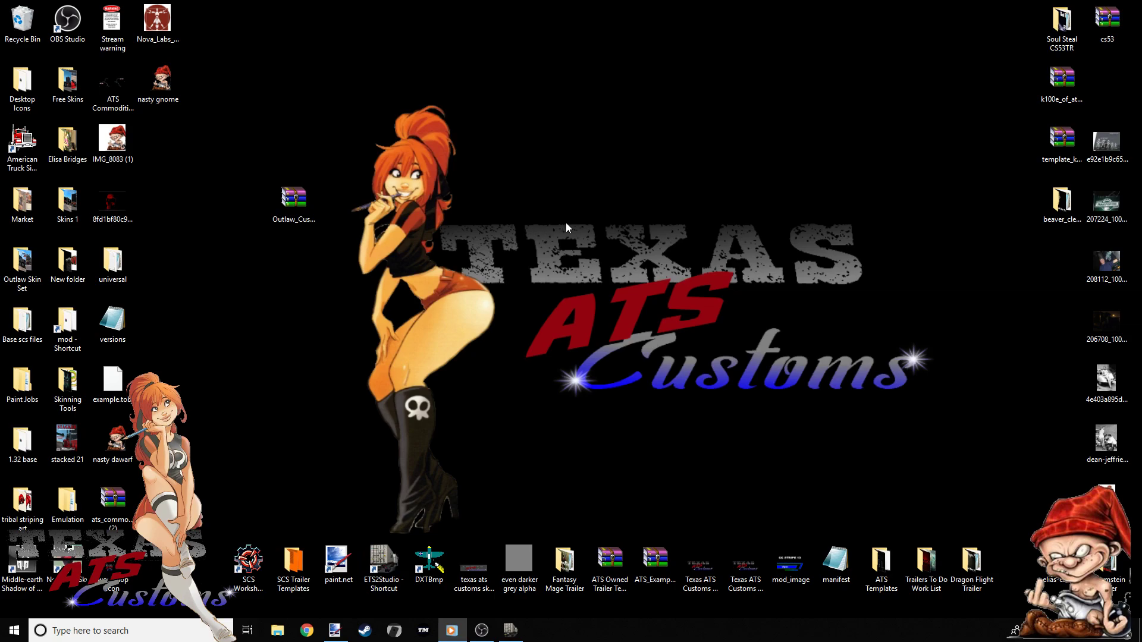
Launch ETS2 Studio into the Truck Skin Tool and move its window toward the upper left
{"action": "double_click", "coordinate": [391, 558]}
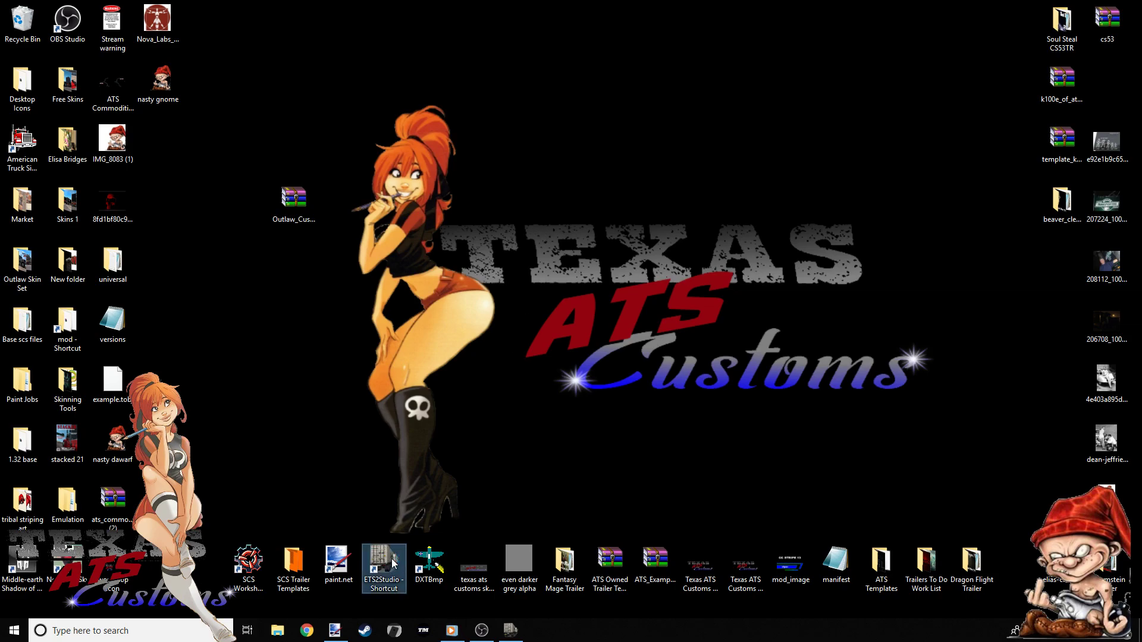
{"action": "left_click", "coordinate": [644, 359]}
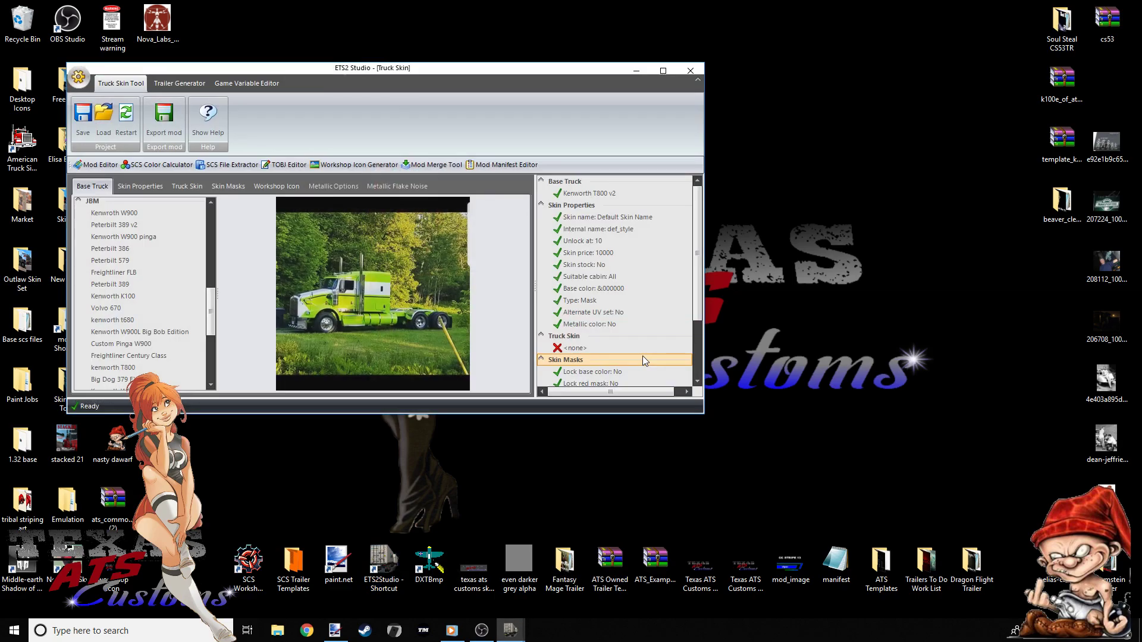
{"action": "left_click_drag", "start_coordinate": [466, 80], "coordinate": [714, 90]}
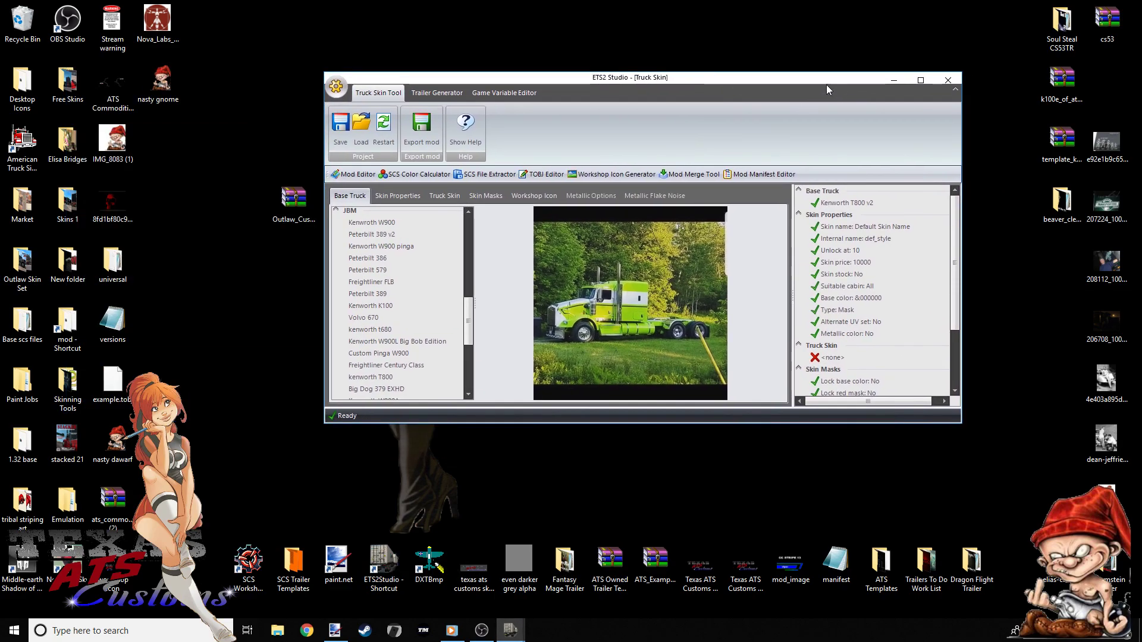
{"action": "left_click_drag", "start_coordinate": [809, 79], "coordinate": [601, 36]}
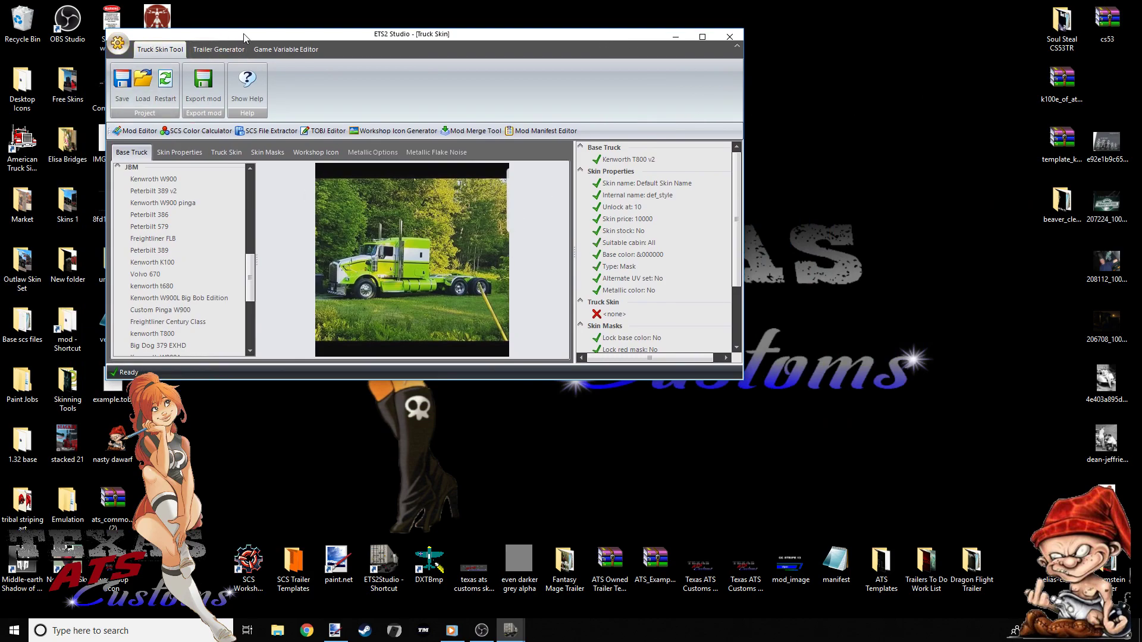
Open Options from the application menu and show the Truck Database page of SCS Software trucks
{"action": "left_click", "coordinate": [121, 48]}
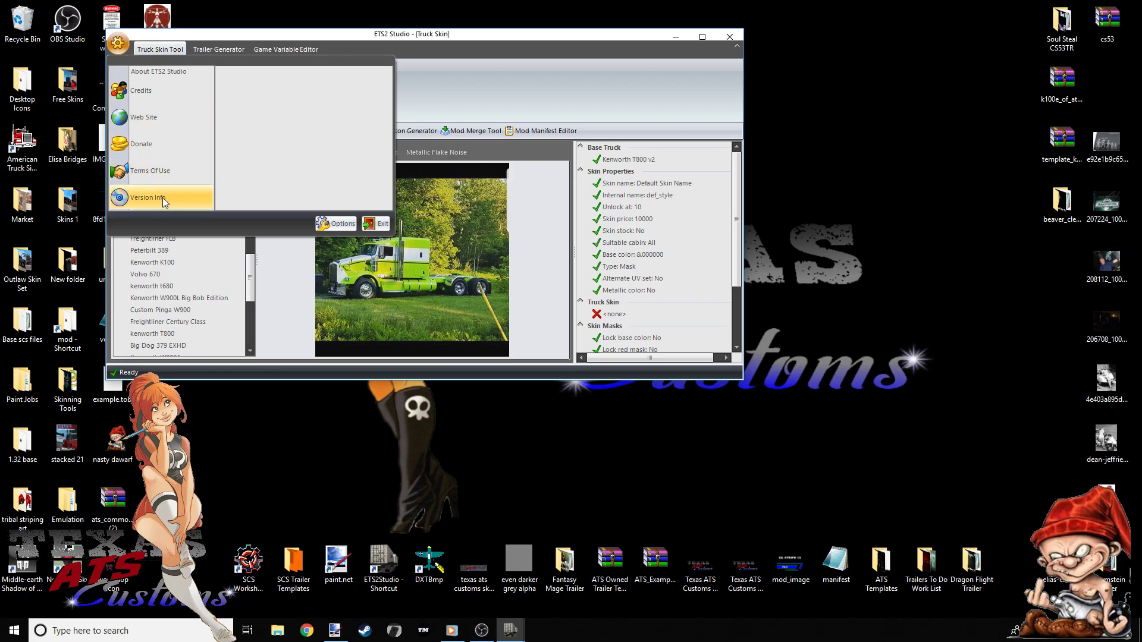
{"action": "left_click", "coordinate": [335, 222]}
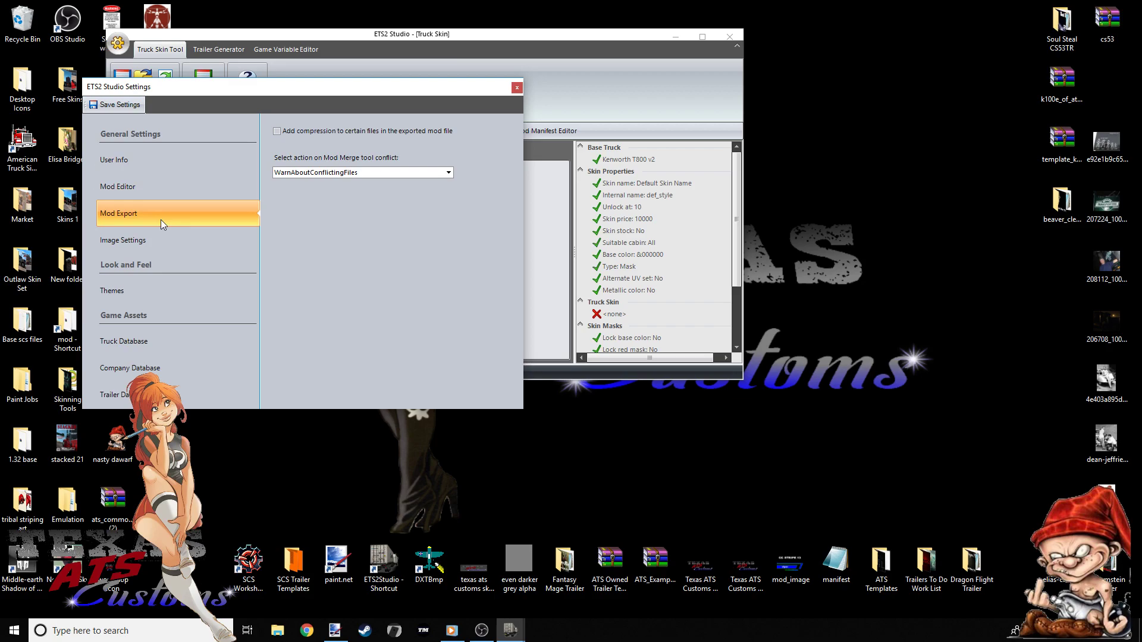
{"action": "left_click", "coordinate": [162, 342]}
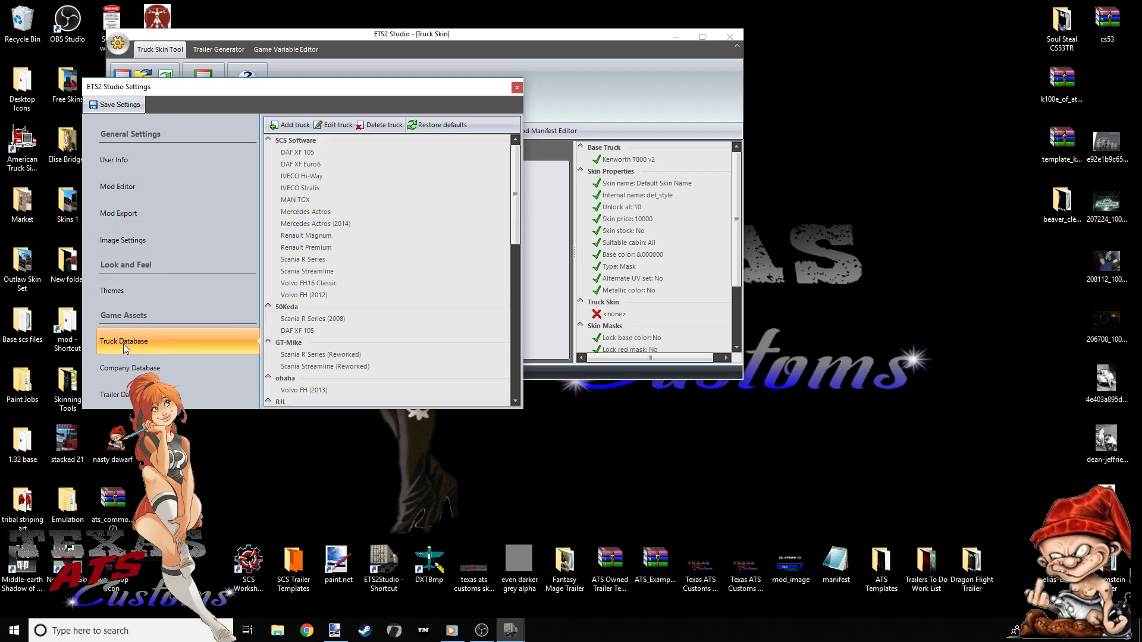
Open a blank Truck Template Editor with Add truck, reposition it, then close it
{"action": "left_click", "coordinate": [291, 124]}
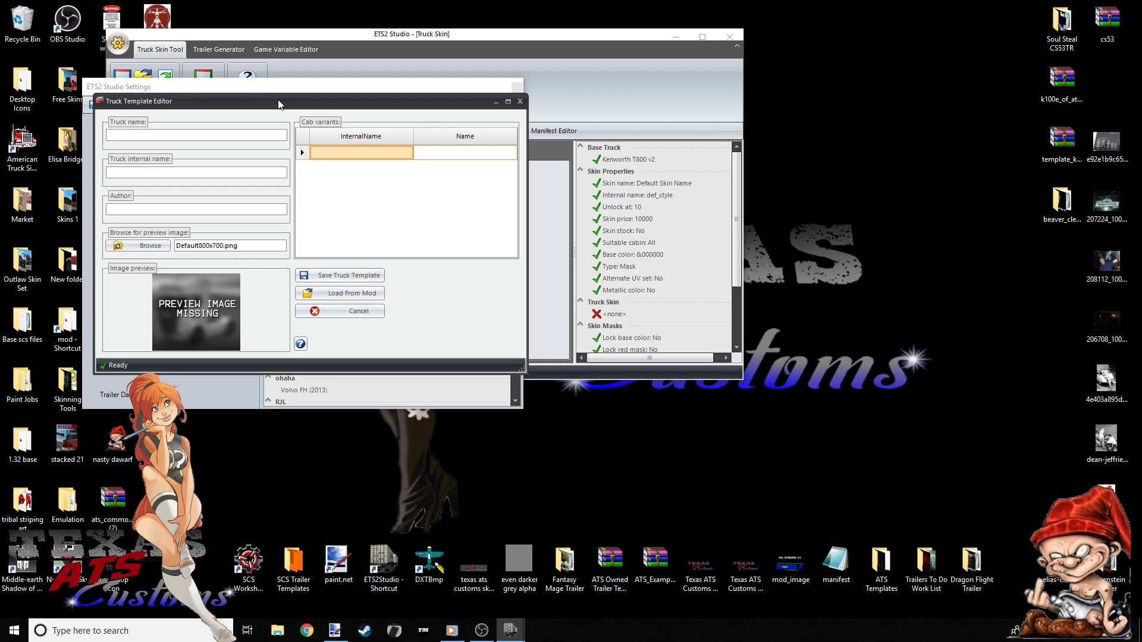
{"action": "left_click_drag", "start_coordinate": [308, 105], "coordinate": [404, 107]}
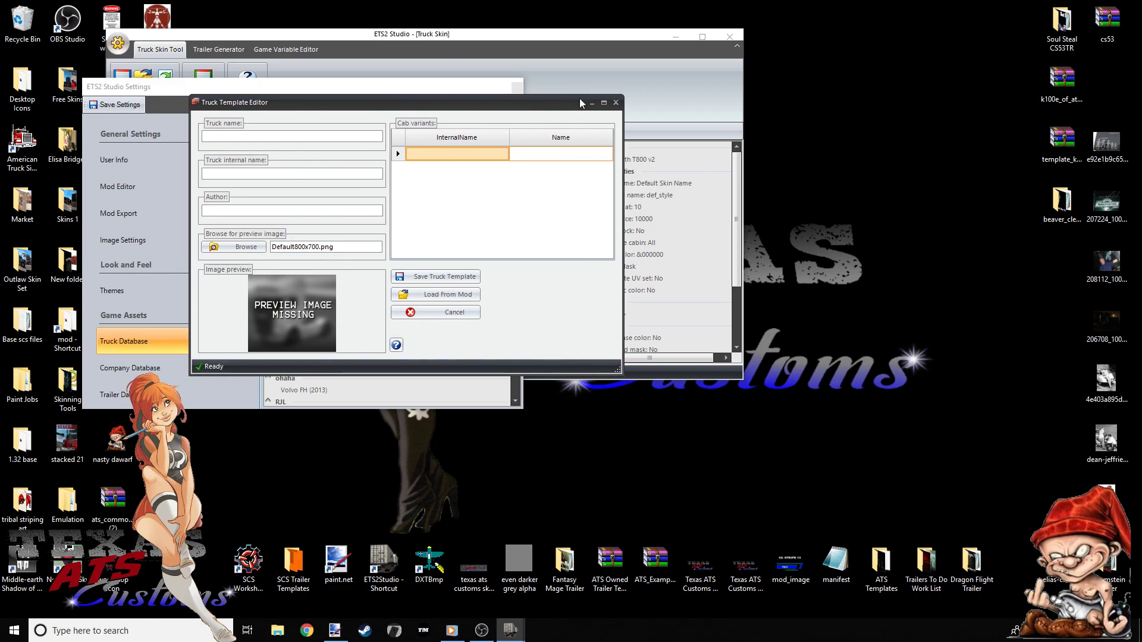
{"action": "left_click_drag", "start_coordinate": [580, 103], "coordinate": [483, 98]}
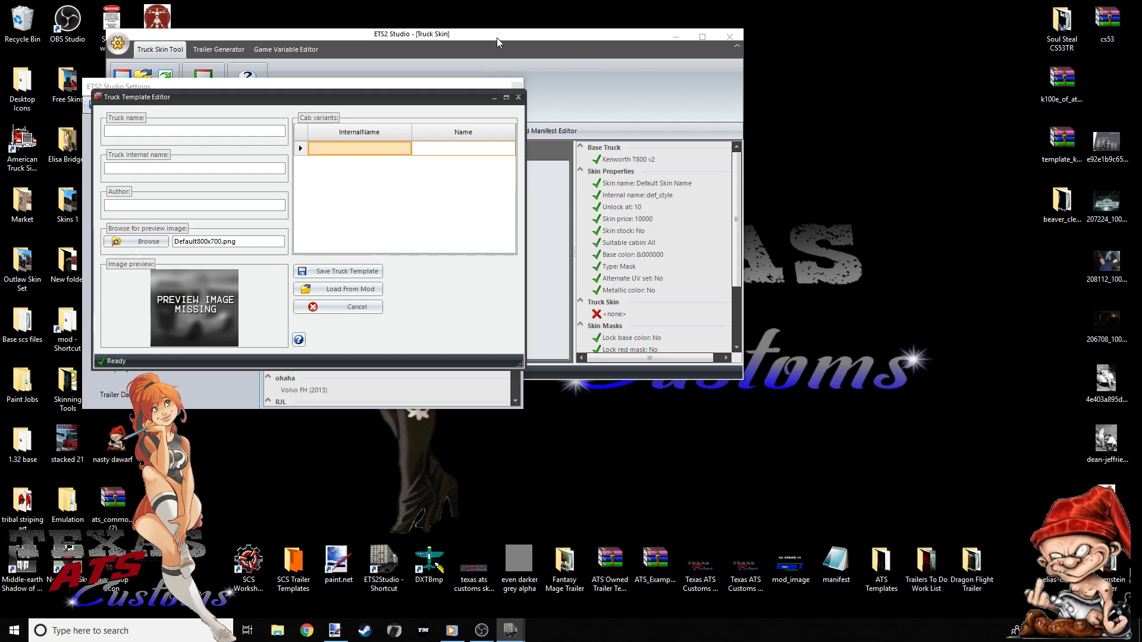
{"action": "left_click_drag", "start_coordinate": [467, 100], "coordinate": [673, 182]}
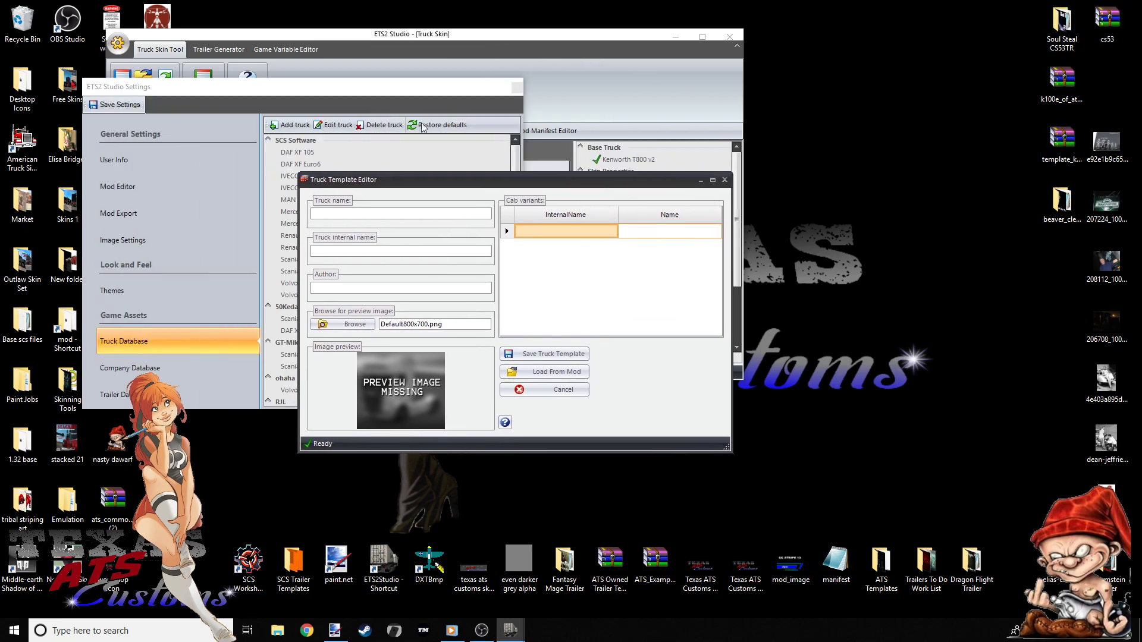
{"action": "left_click", "coordinate": [725, 179]}
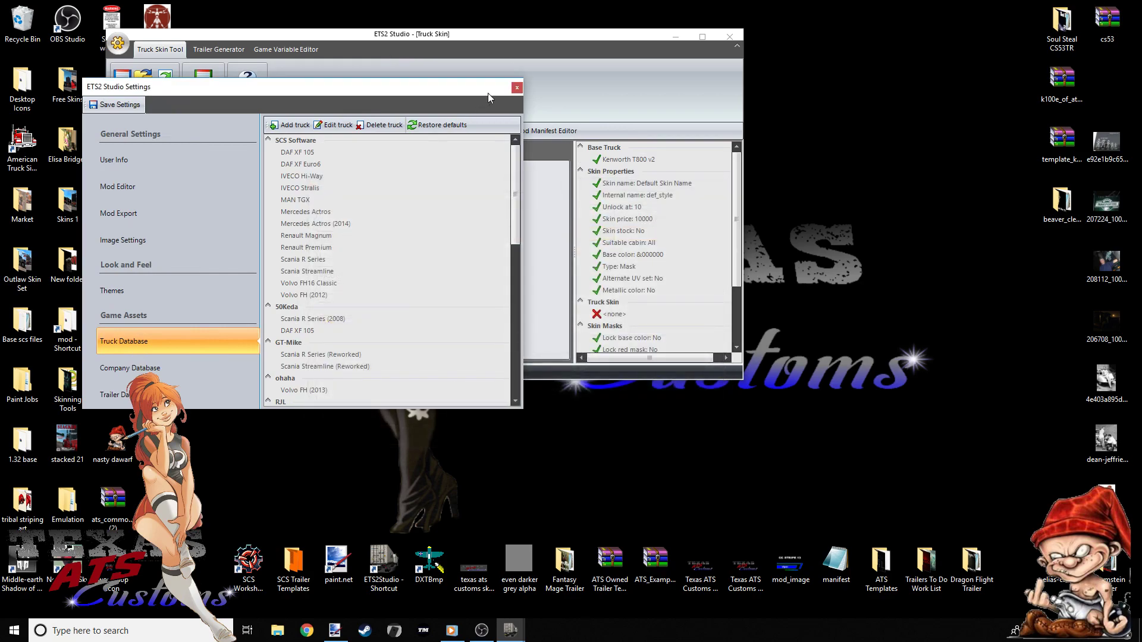
Close Settings, shift the main window up-right and move the Outlaw_Custom_Peterbilt_379_V3.1.1 archive
{"action": "left_click", "coordinate": [516, 87]}
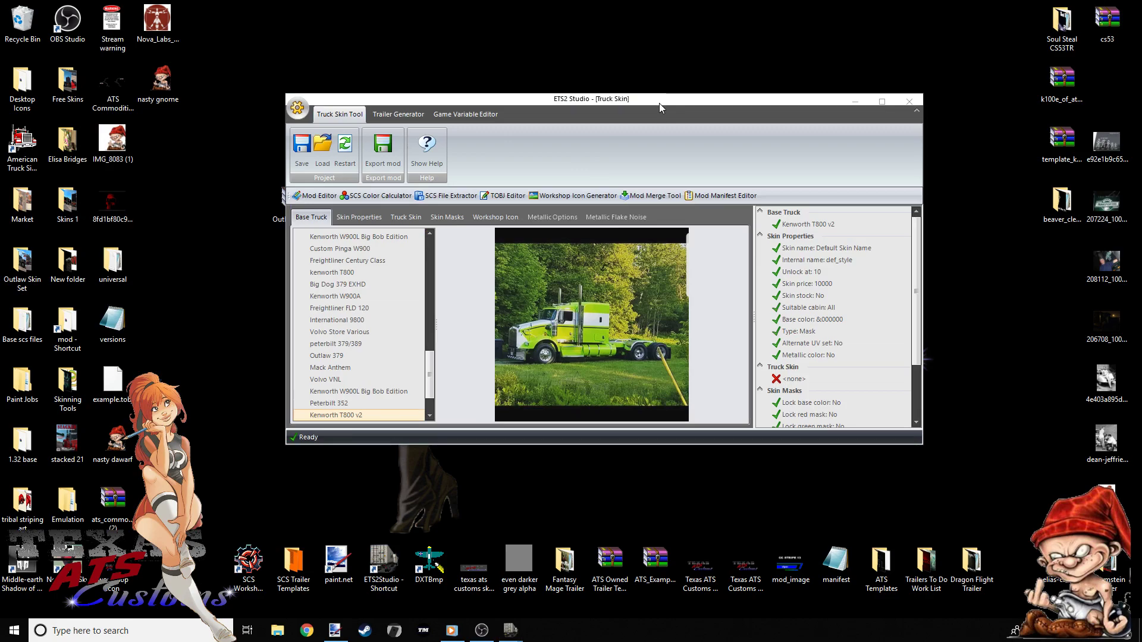
{"action": "left_click_drag", "start_coordinate": [659, 102], "coordinate": [735, 67]}
{"action": "left_click_drag", "start_coordinate": [308, 206], "coordinate": [211, 263]}
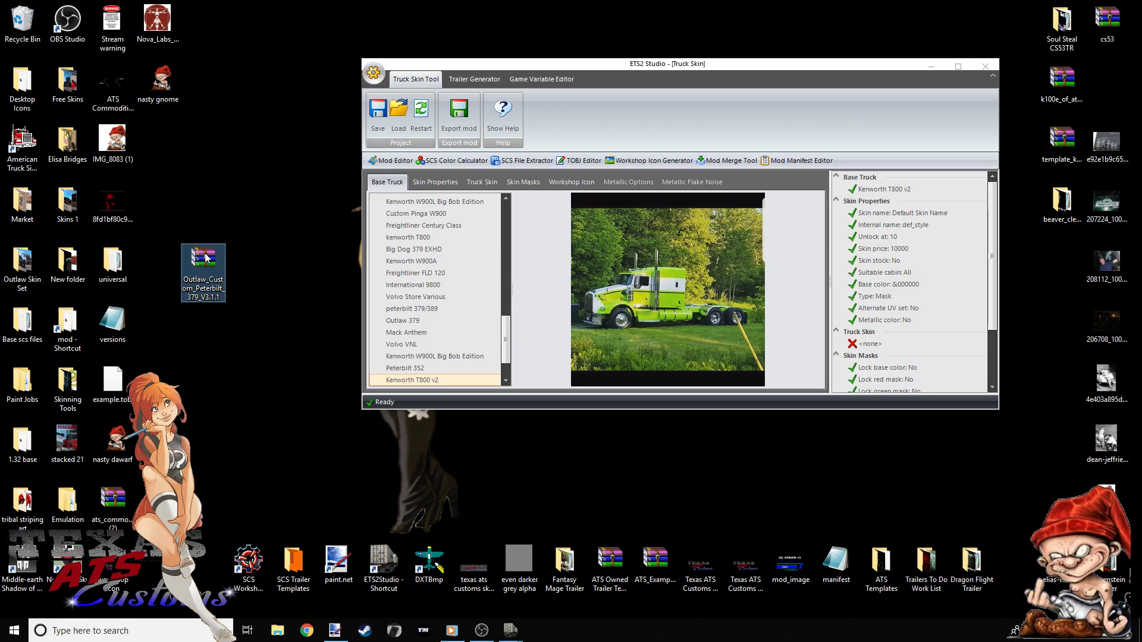
Move the Peterbilt archive lower on the desktop and open the application menu
{"action": "left_click", "coordinate": [945, 64]}
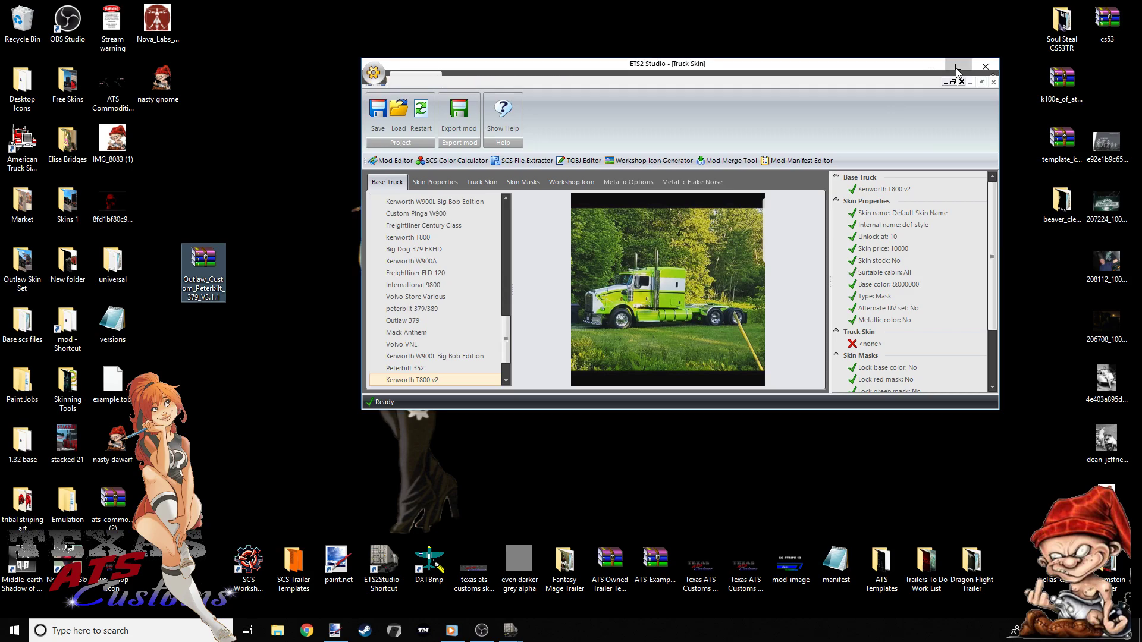
{"action": "left_click_drag", "start_coordinate": [214, 257], "coordinate": [202, 440]}
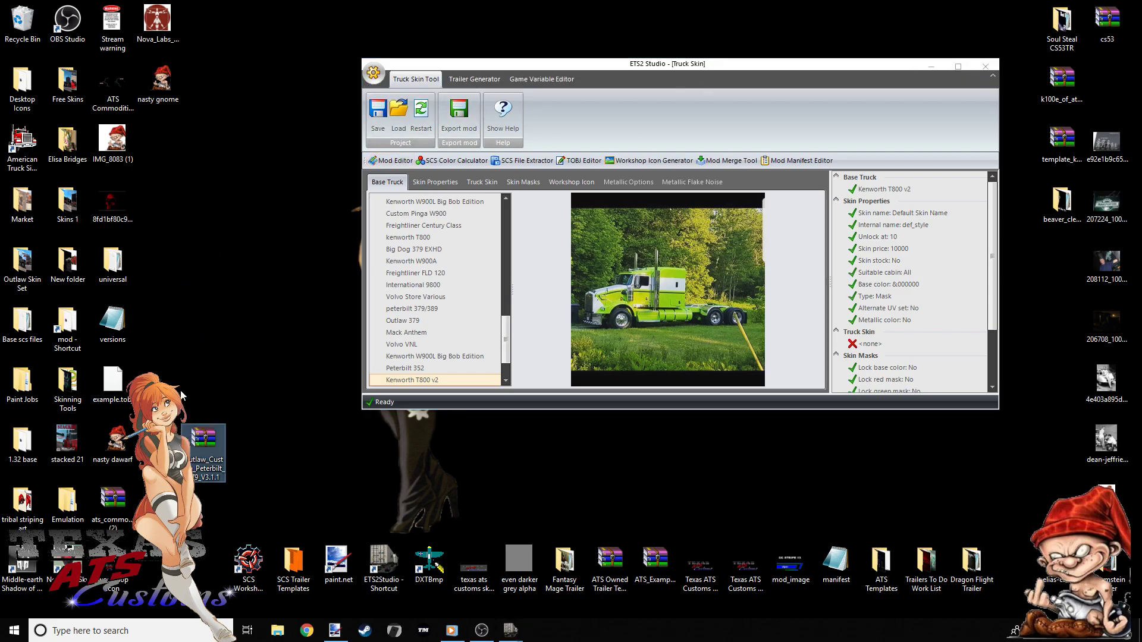
{"action": "left_click_drag", "start_coordinate": [182, 390], "coordinate": [272, 494]}
{"action": "left_click", "coordinate": [249, 348]}
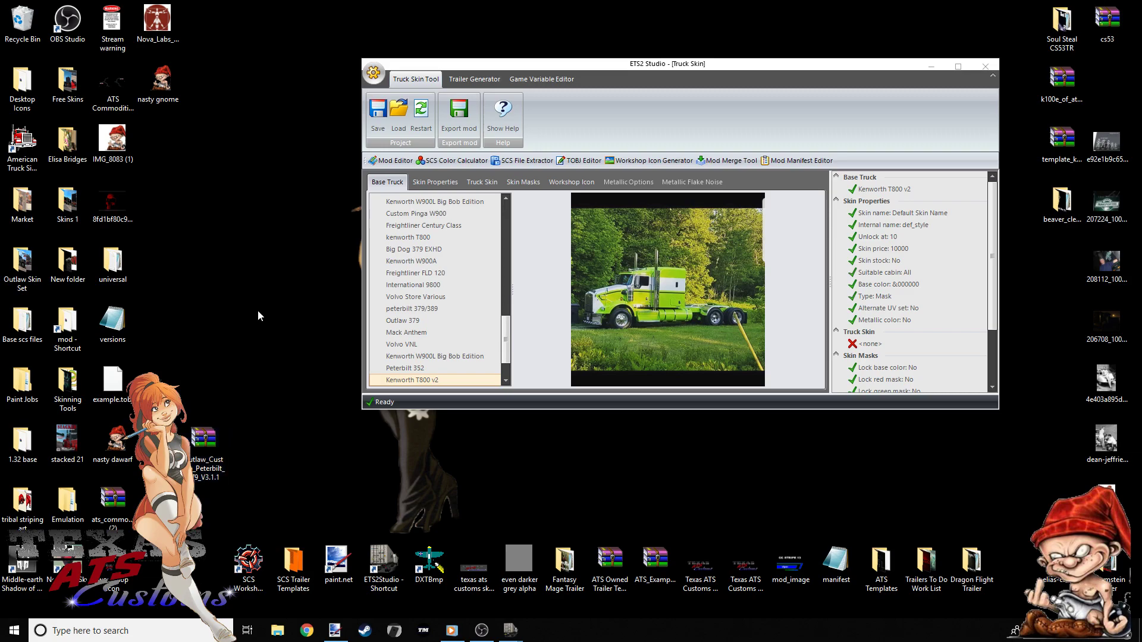
Go to Options > Truck Database and start a new truck template with Add truck
{"action": "left_click", "coordinate": [374, 74]}
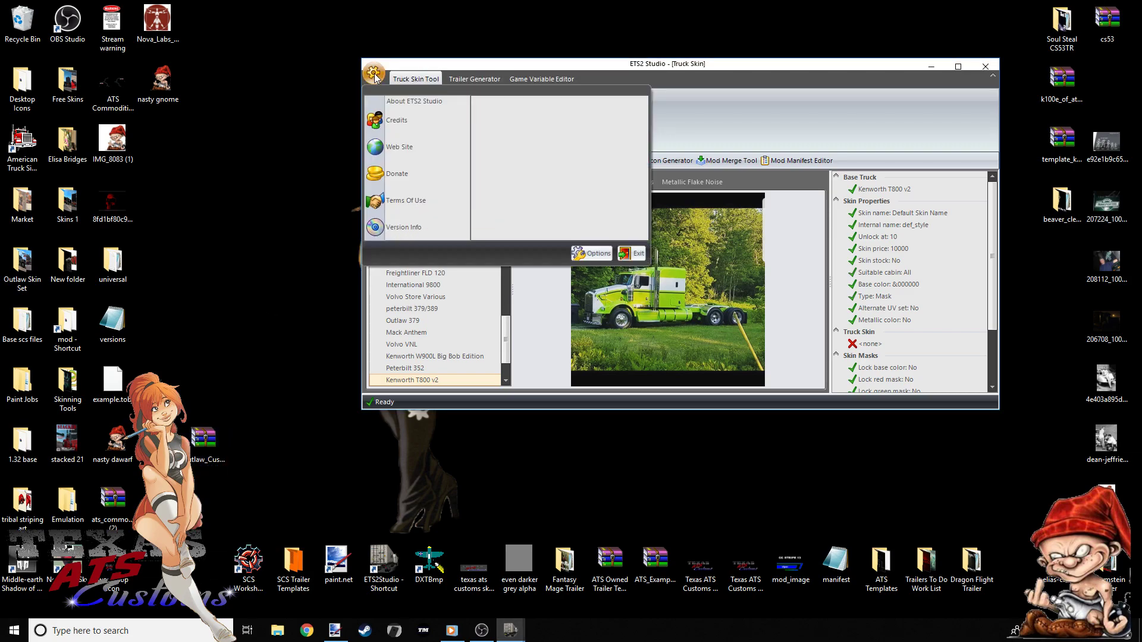
{"action": "left_click", "coordinate": [591, 254]}
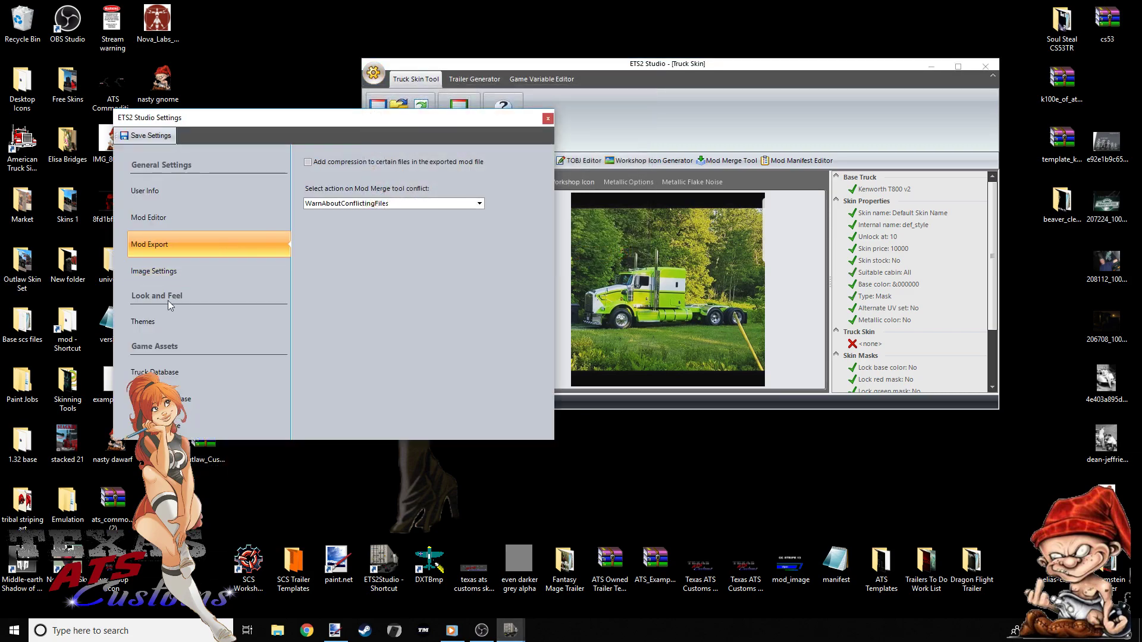
{"action": "left_click", "coordinate": [166, 375]}
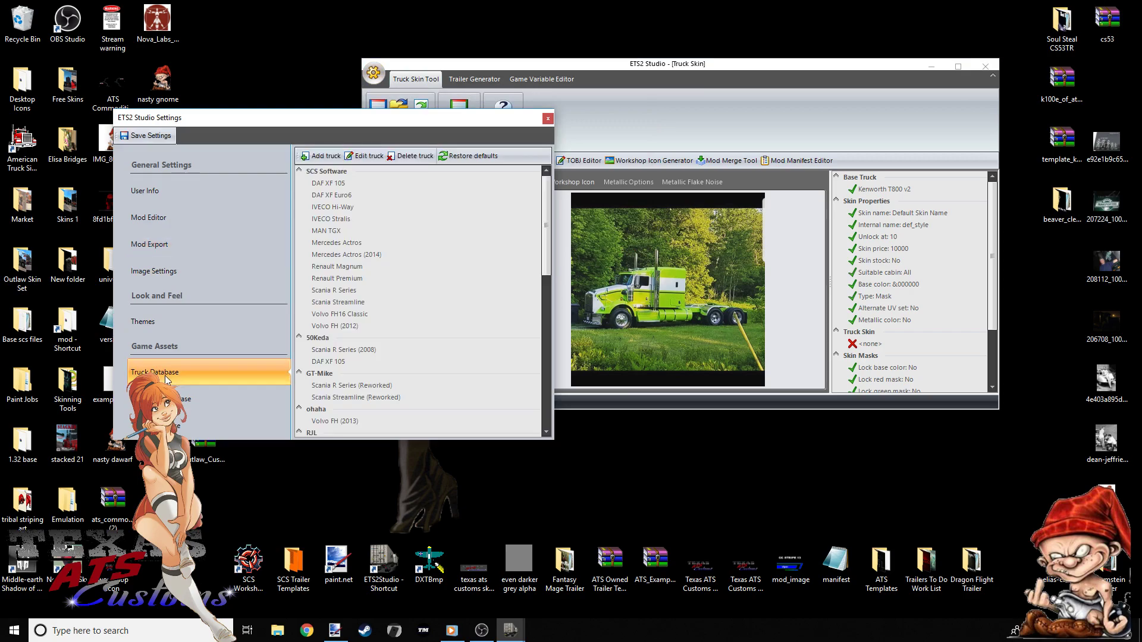
{"action": "left_click", "coordinate": [322, 155]}
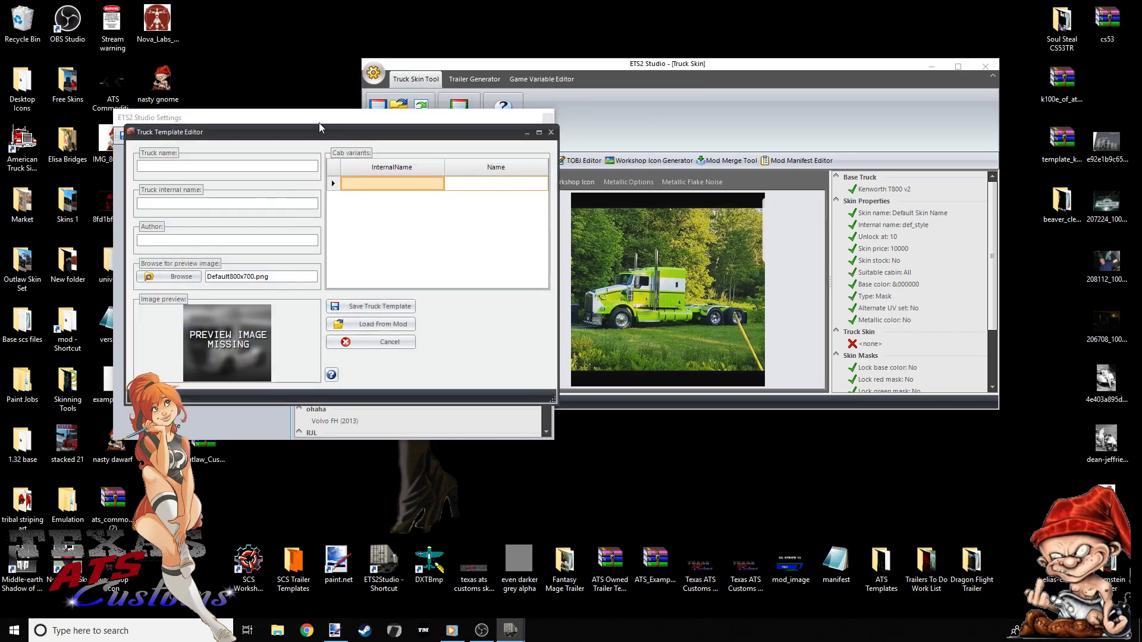
Place the Peterbilt archive below the program window, focus Truck internal name, and select the archive
{"action": "left_click_drag", "start_coordinate": [205, 446], "coordinate": [705, 441]}
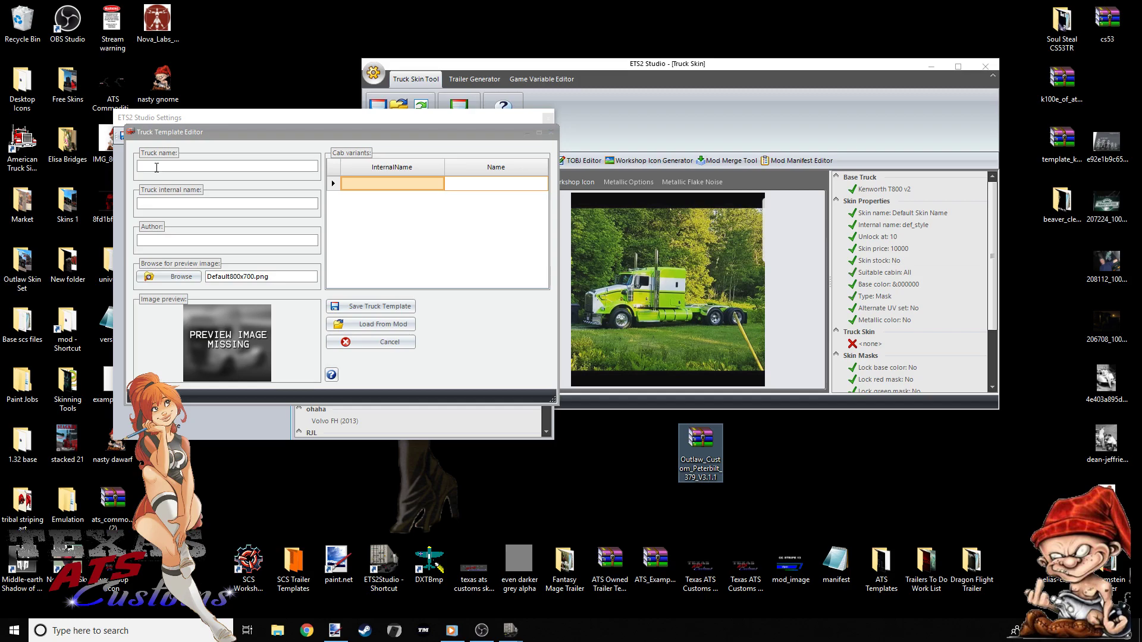
{"action": "left_click", "coordinate": [156, 204]}
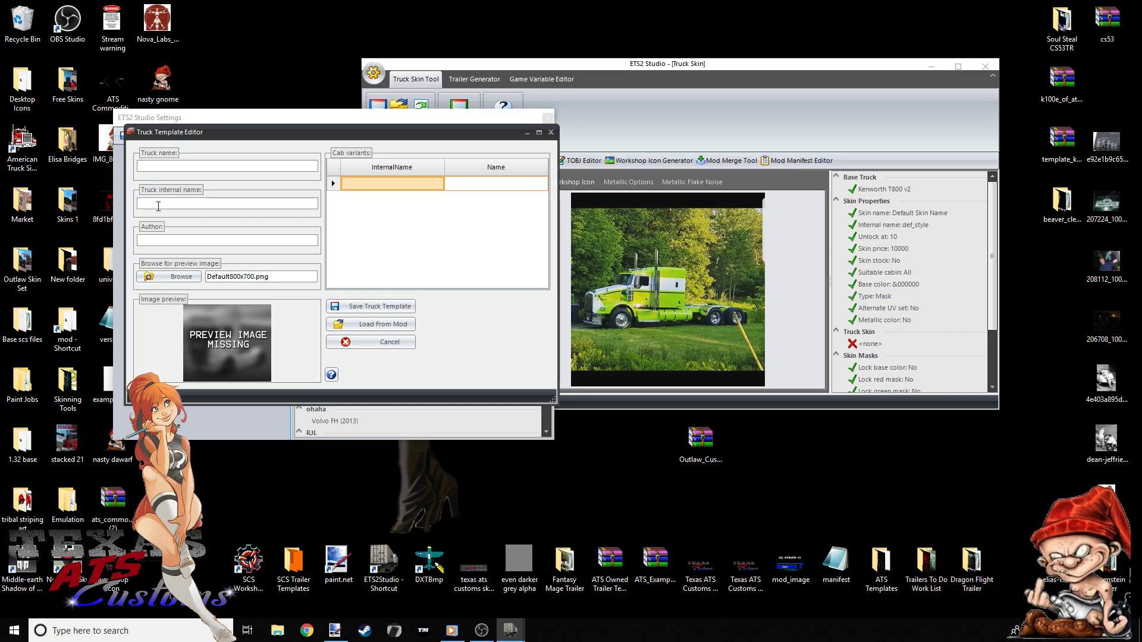
{"action": "left_click", "coordinate": [703, 438]}
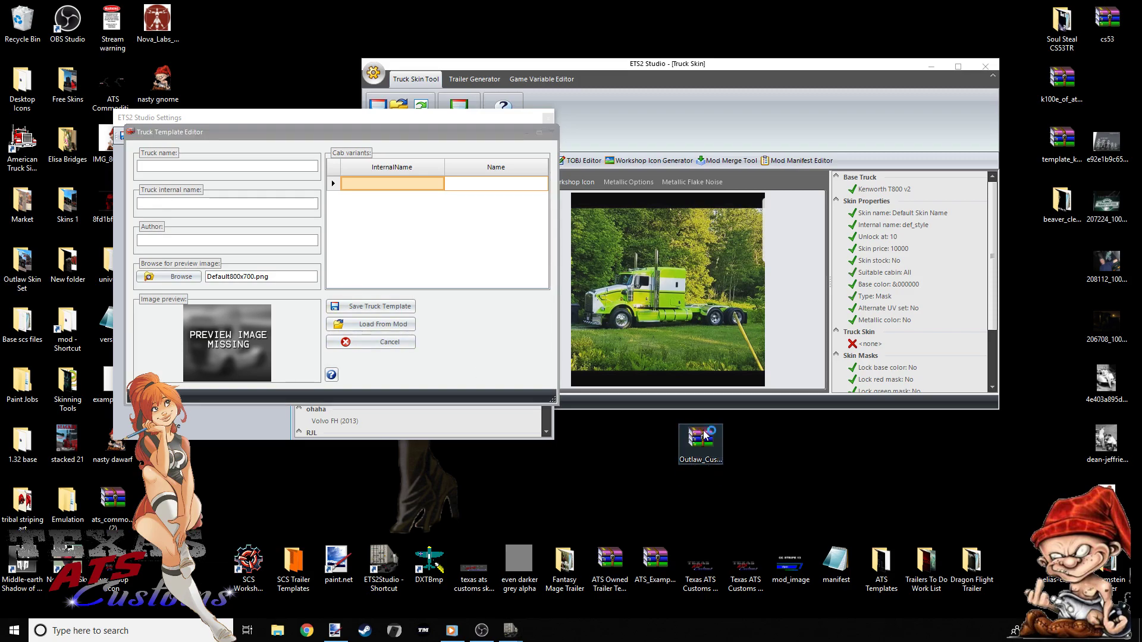
Open the Outlaw Peterbilt 379 archive in WinRAR, dismissing the licence reminder
{"action": "double_click", "coordinate": [702, 439]}
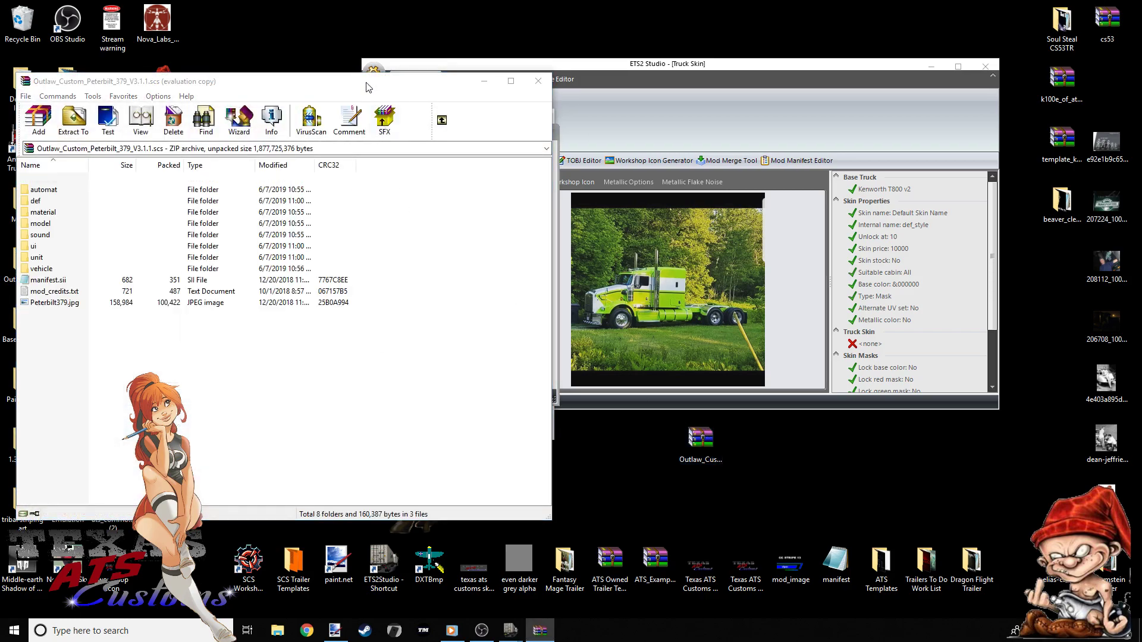
{"action": "left_click", "coordinate": [342, 305]}
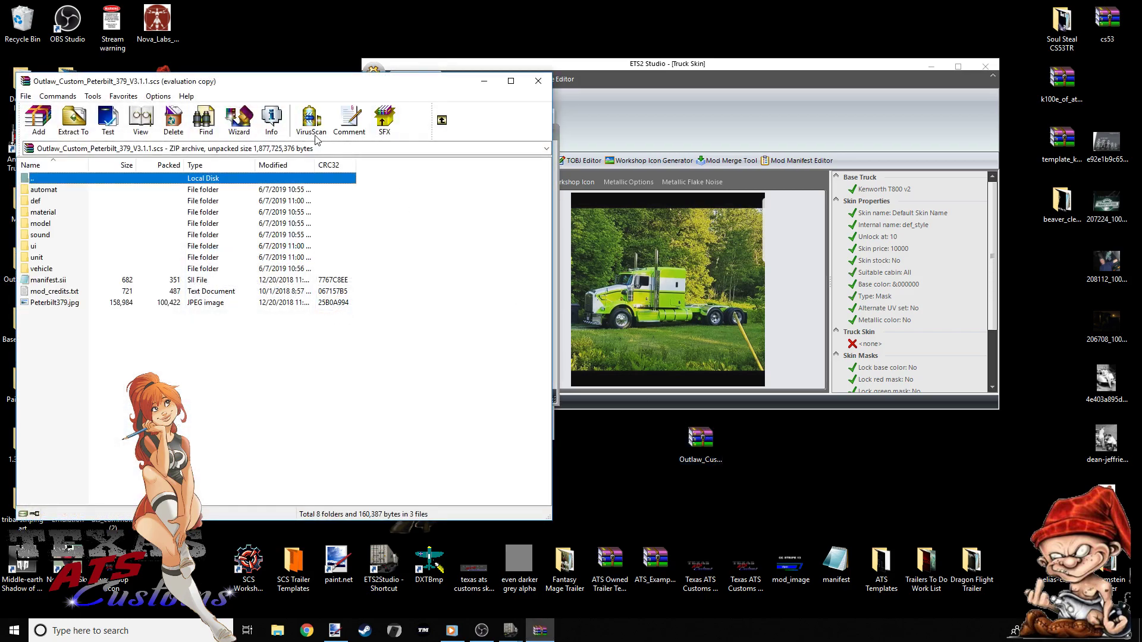
{"action": "left_click_drag", "start_coordinate": [326, 94], "coordinate": [356, 79]}
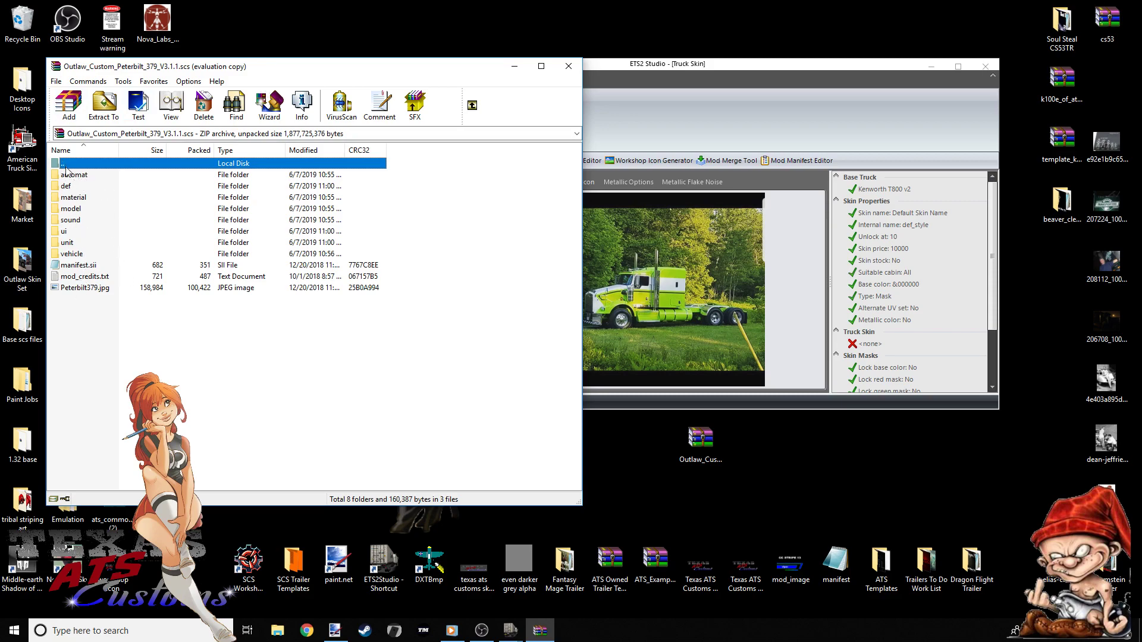
Browse into def\vehicle\truck and move the WinRAR window aside to reveal ETS2 Studio
{"action": "double_click", "coordinate": [67, 186]}
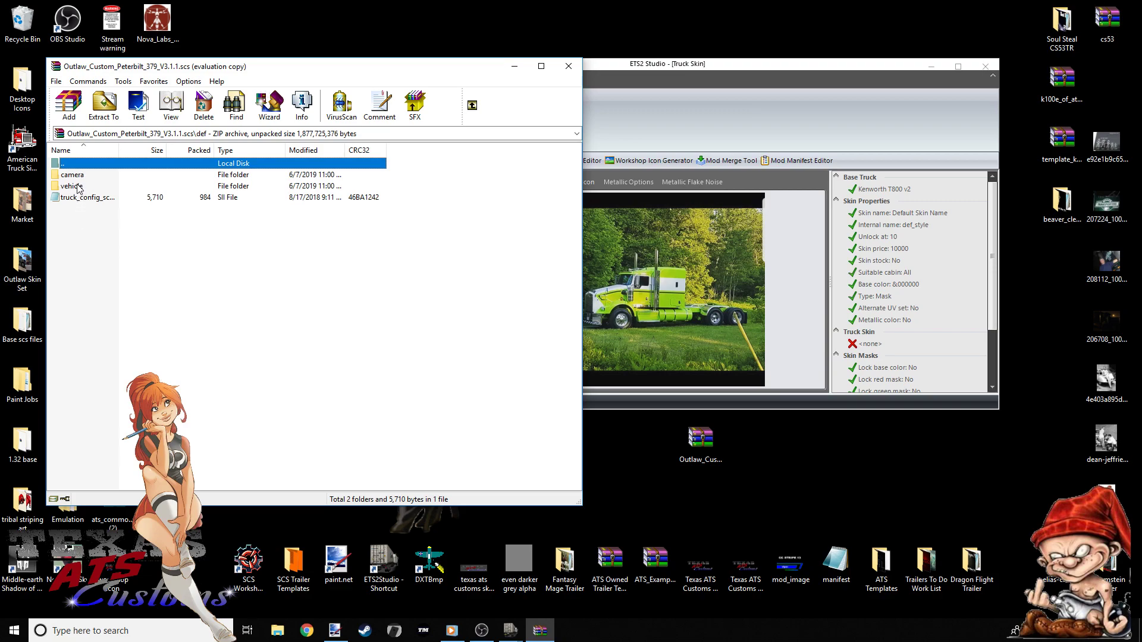
{"action": "double_click", "coordinate": [71, 186]}
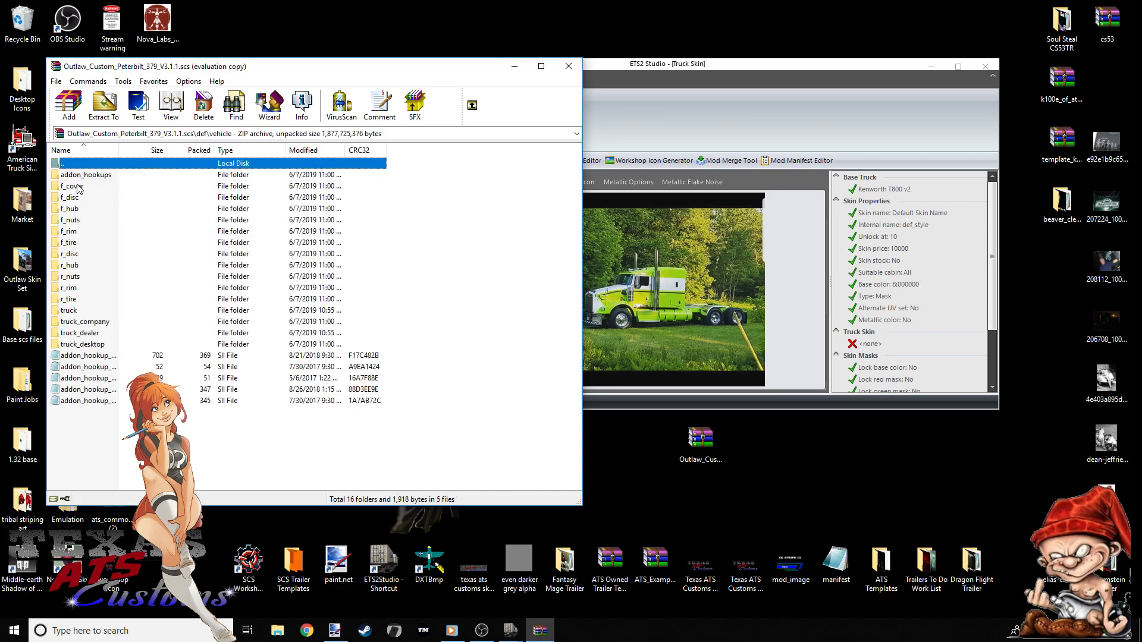
{"action": "double_click", "coordinate": [68, 312]}
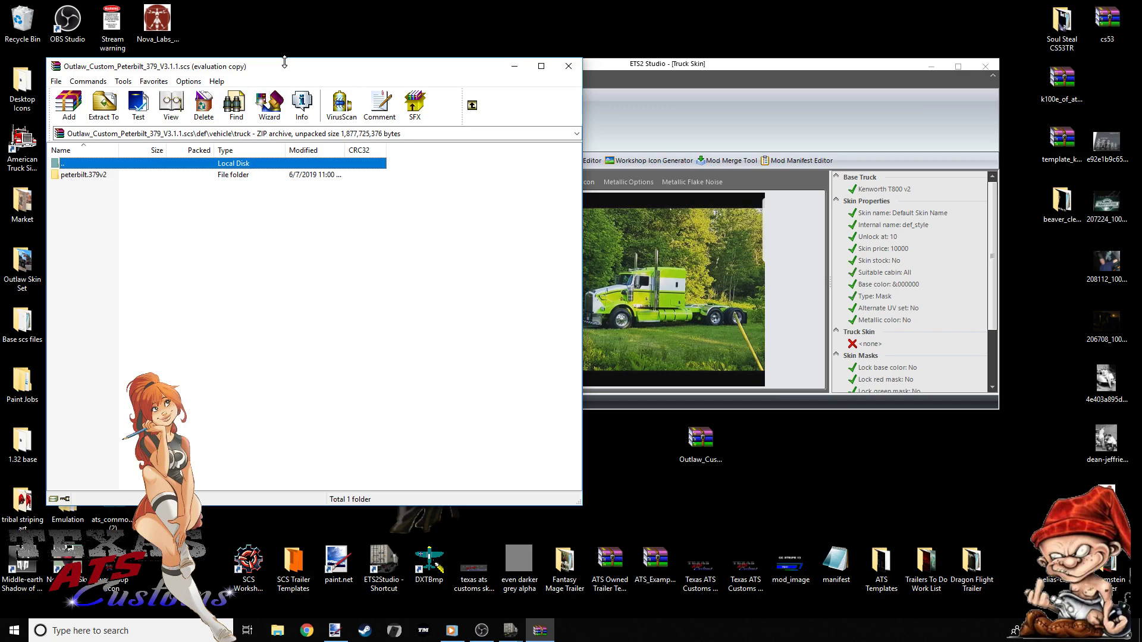
{"action": "left_click_drag", "start_coordinate": [285, 68], "coordinate": [754, 135]}
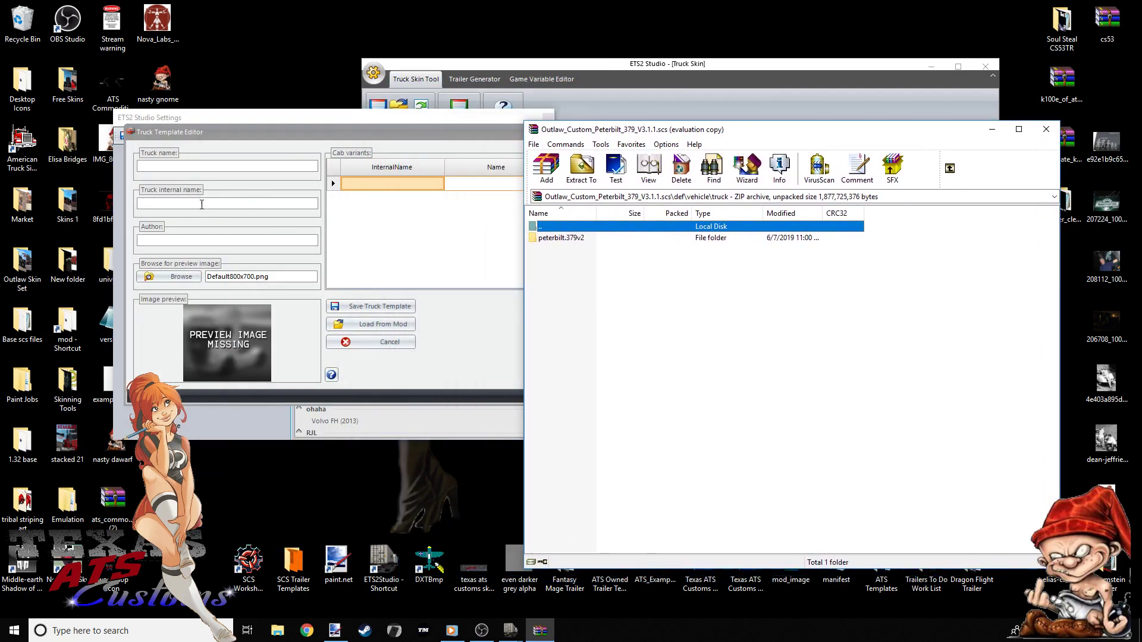
Enter peterbilt.379v2 as the template's truck internal name
{"action": "key", "text": "alt+Tab"}
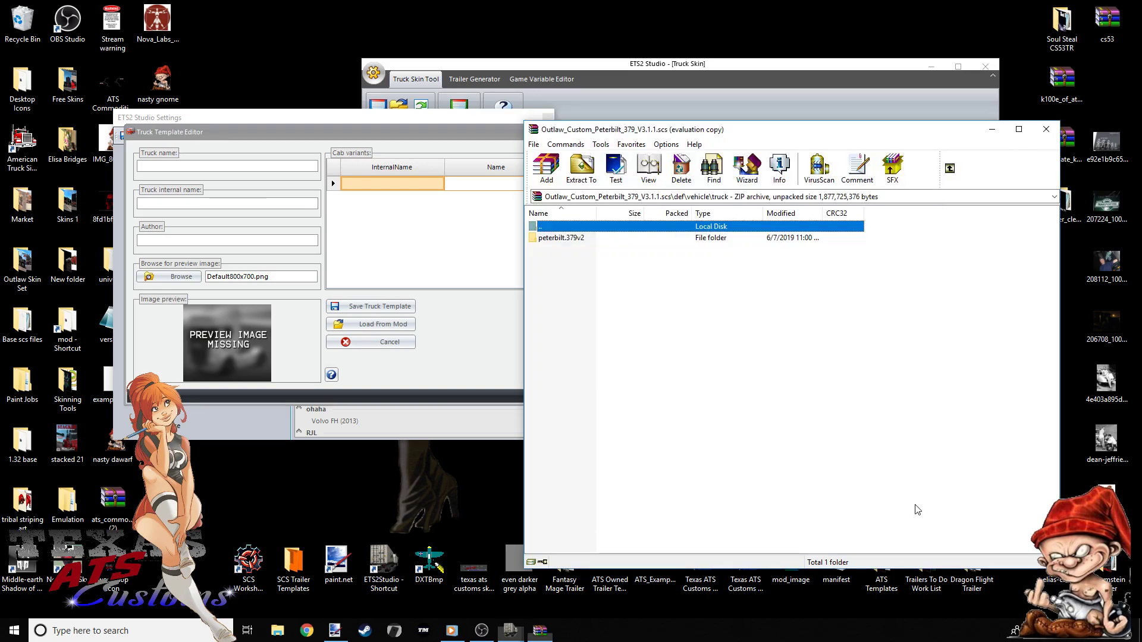
{"action": "left_click", "coordinate": [912, 507]}
{"action": "left_click_drag", "start_coordinate": [781, 137], "coordinate": [824, 359]}
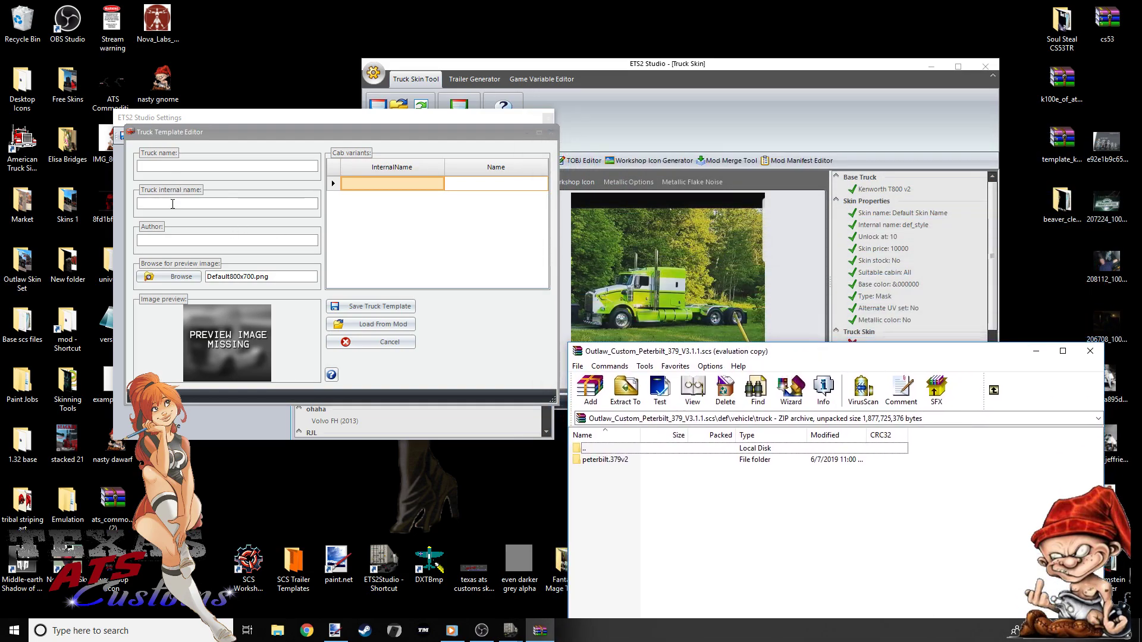
{"action": "left_click", "coordinate": [221, 203]}
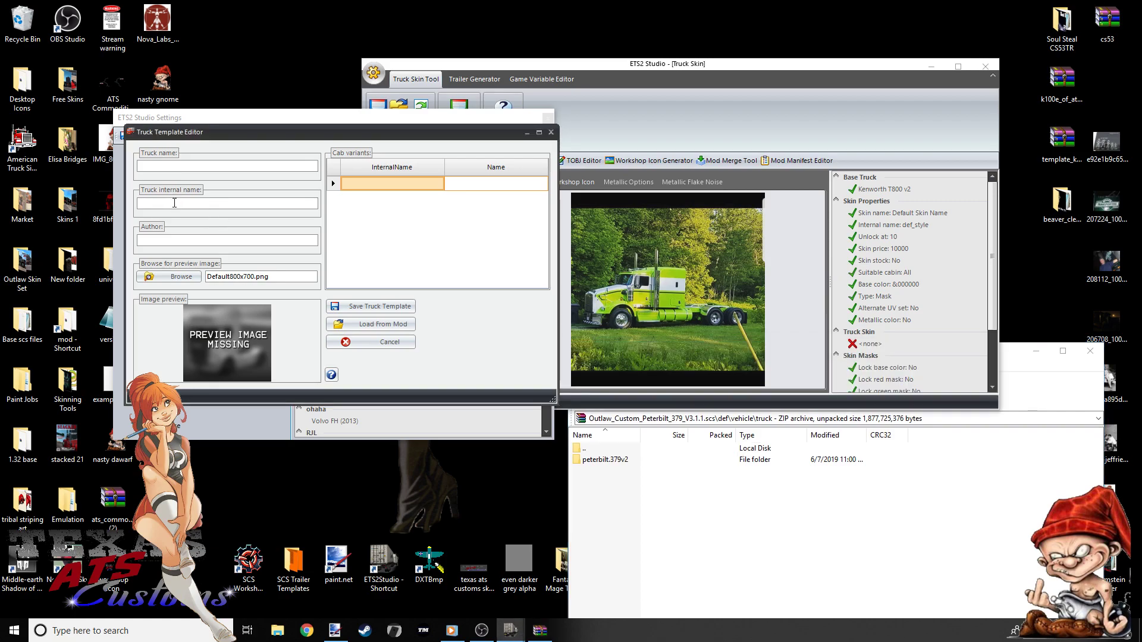
{"action": "type", "text": "pete"}
{"action": "type", "text": "rbilt"}
{"action": "type", "text": ".3790"}
{"action": "type", "text": ".v"}
{"action": "type", "text": "2"}
{"action": "left_click", "coordinate": [189, 241]}
{"action": "left_click", "coordinate": [173, 169]}
In WinRAR, open the peterbilt.379v2 folder and return to the truck folder
{"action": "left_click", "coordinate": [636, 531]}
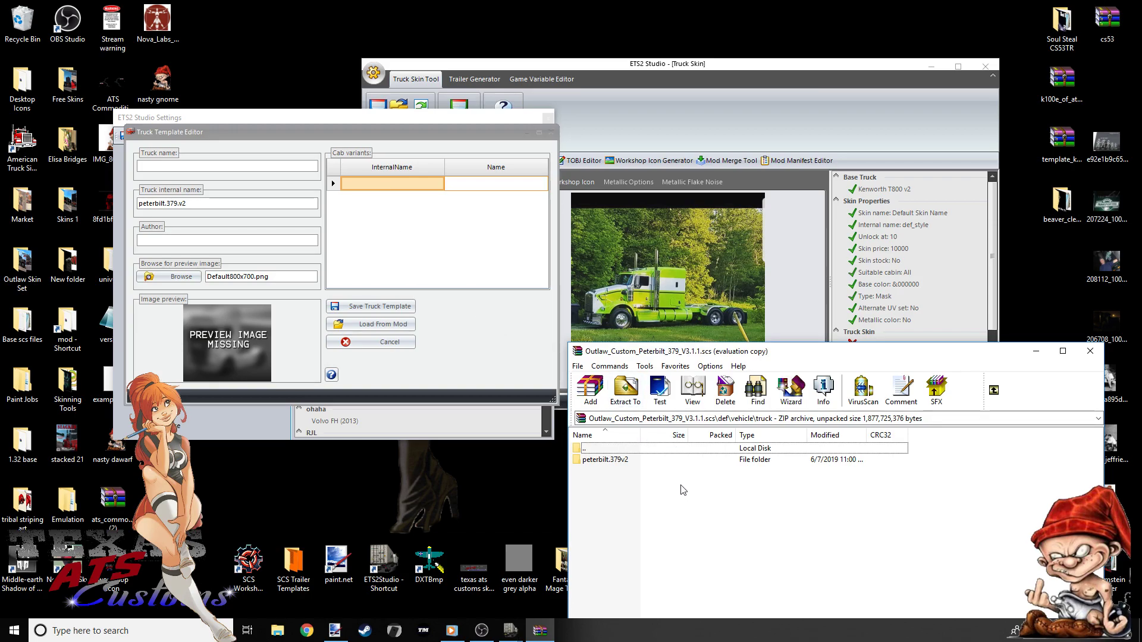
{"action": "double_click", "coordinate": [604, 461]}
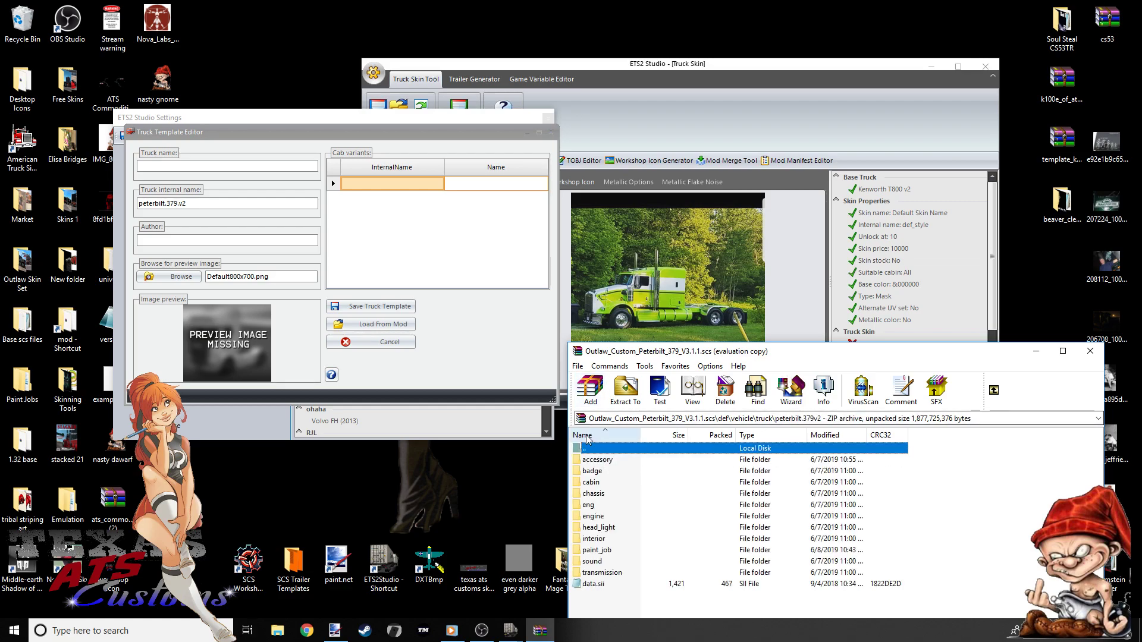
{"action": "left_click", "coordinate": [993, 389]}
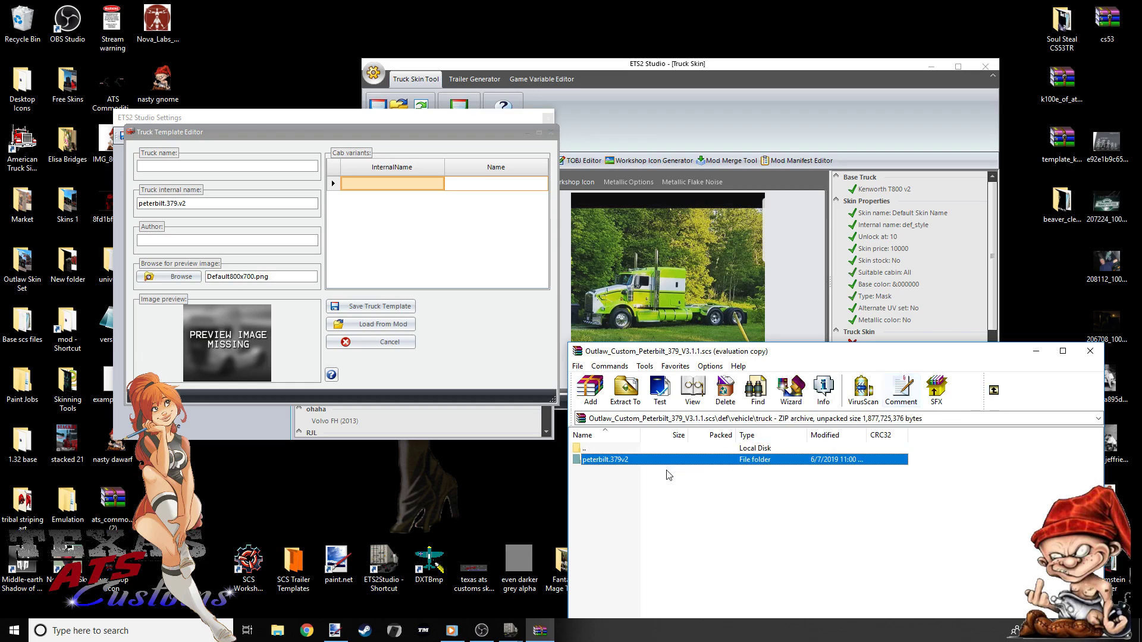
Open peterbilt.379v2\cabin in WinRAR and drag dcfr.sii out onto the desktop
{"action": "double_click", "coordinate": [602, 466]}
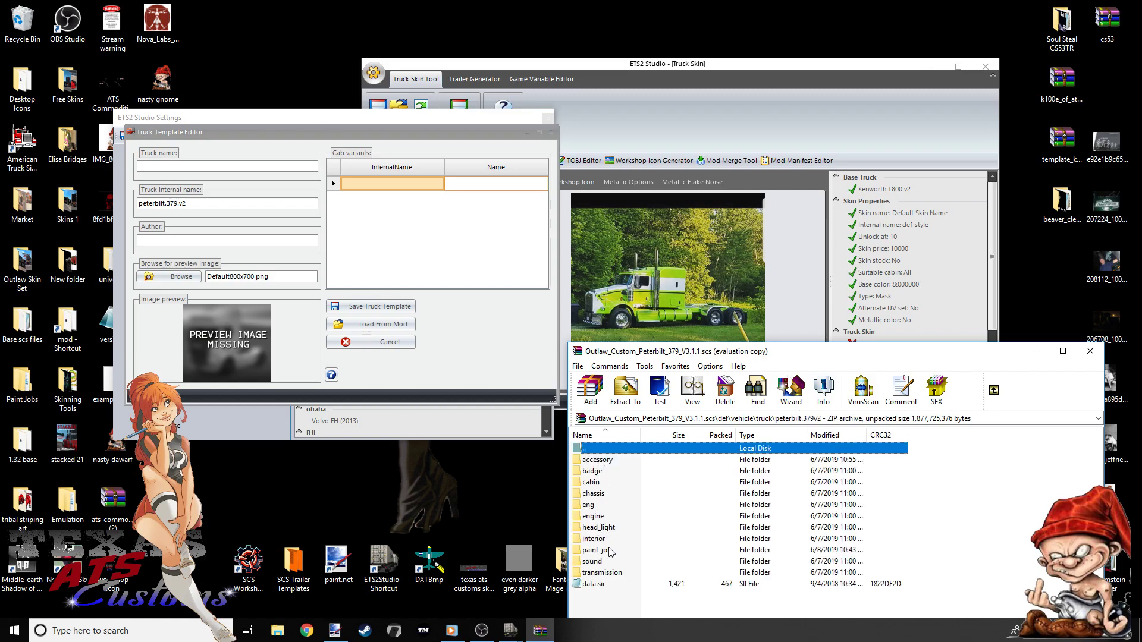
{"action": "left_click", "coordinate": [591, 483]}
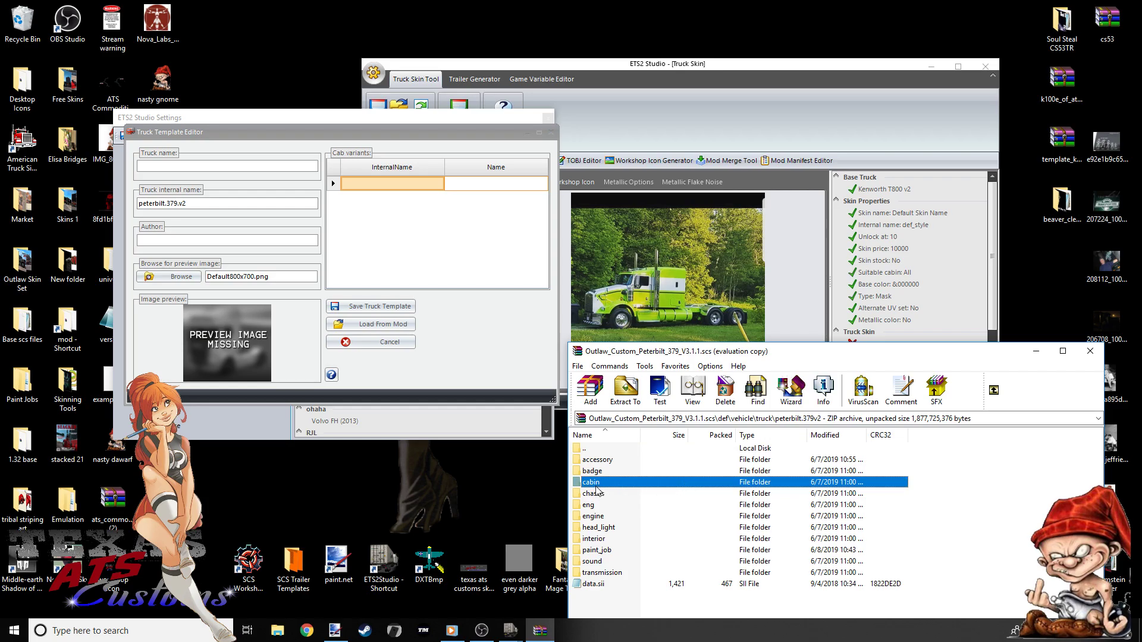
{"action": "double_click", "coordinate": [591, 483]}
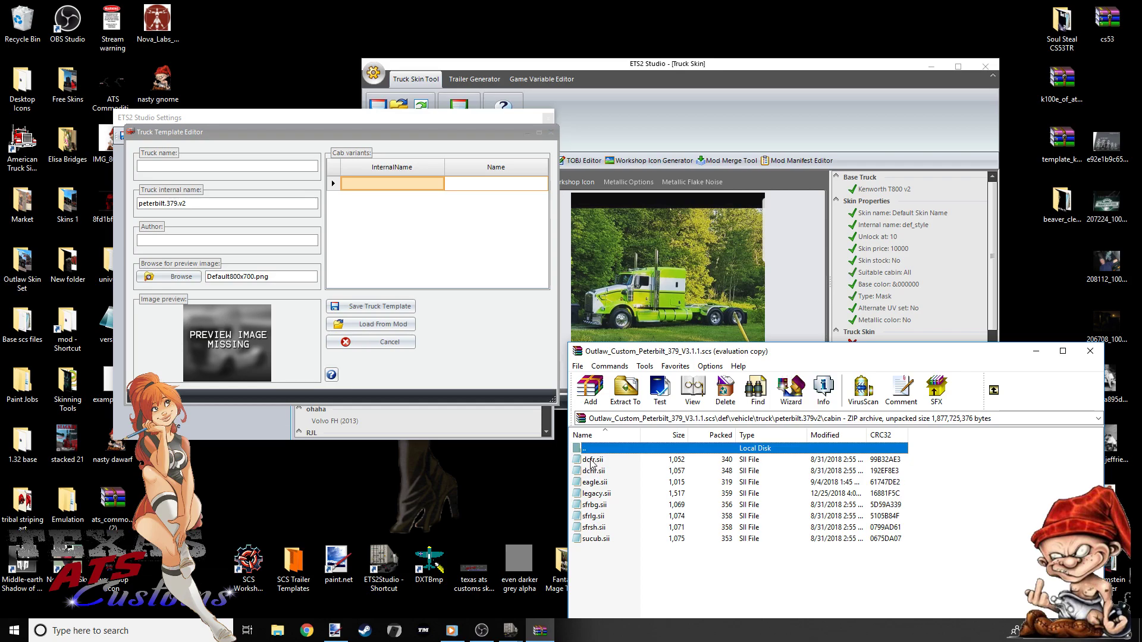
{"action": "left_click_drag", "start_coordinate": [592, 463], "coordinate": [487, 472]}
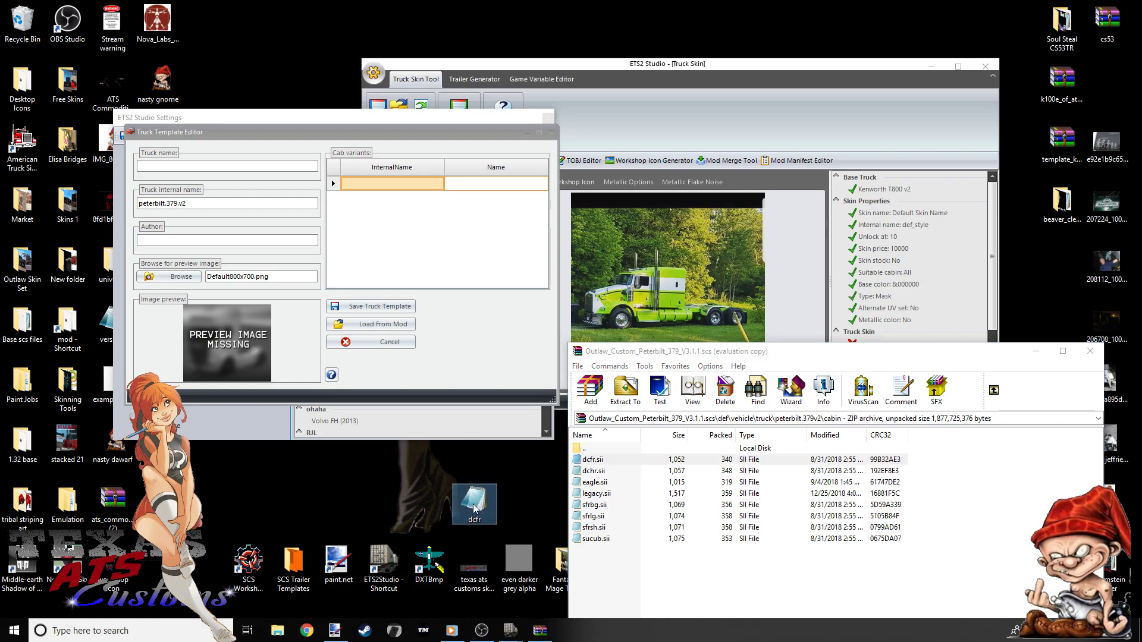
Open dcfr.sii in Notepad++ and highlight variant id dcfr and cab name Daycab
{"action": "right_click", "coordinate": [473, 509]}
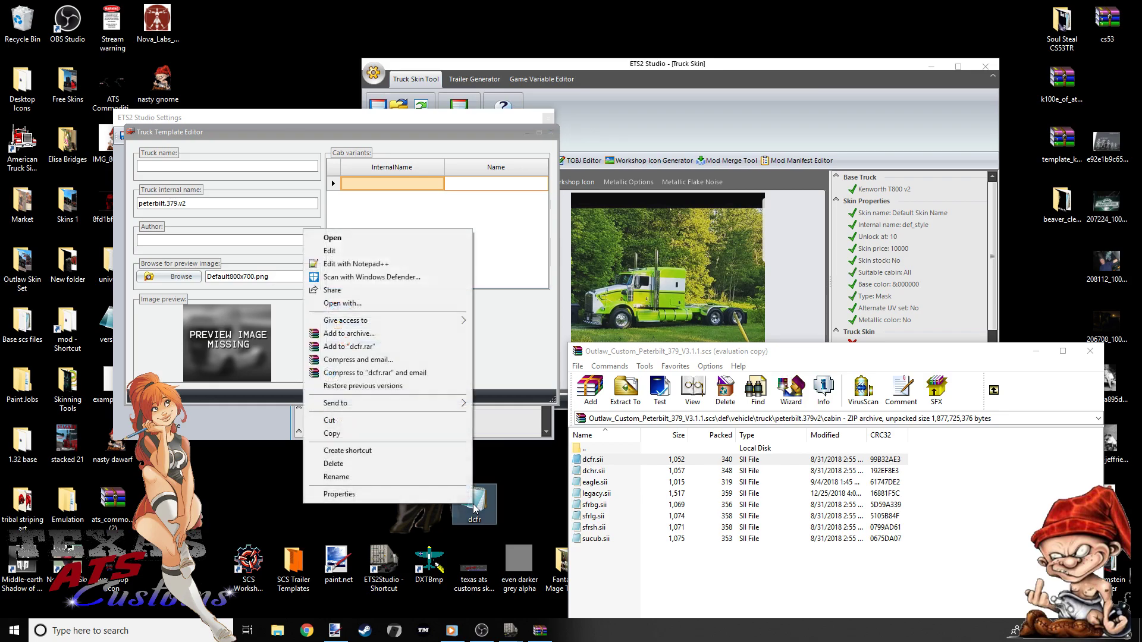
{"action": "left_click", "coordinate": [344, 268]}
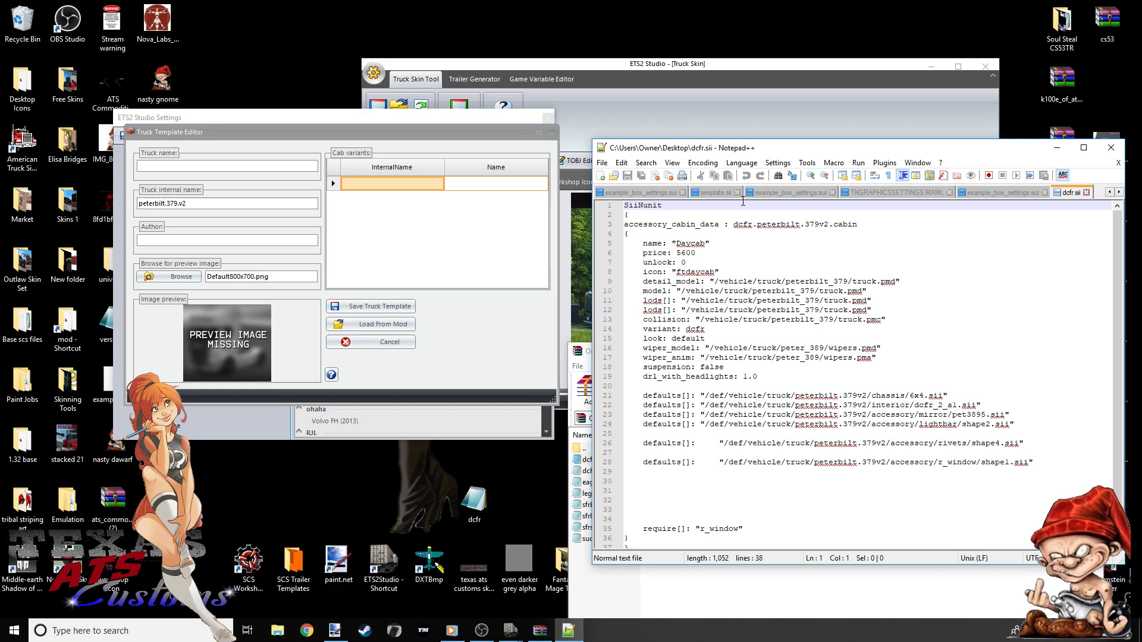
{"action": "left_click", "coordinate": [676, 245]}
{"action": "left_click_drag", "start_coordinate": [676, 245], "coordinate": [706, 244]}
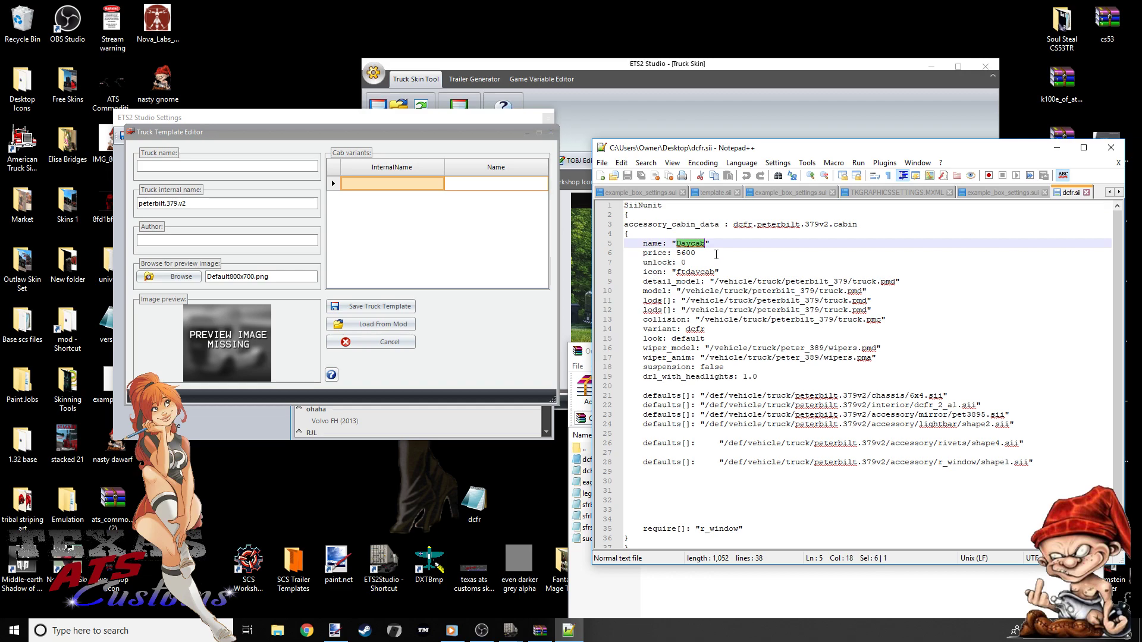
{"action": "left_click_drag", "start_coordinate": [734, 224], "coordinate": [750, 229]}
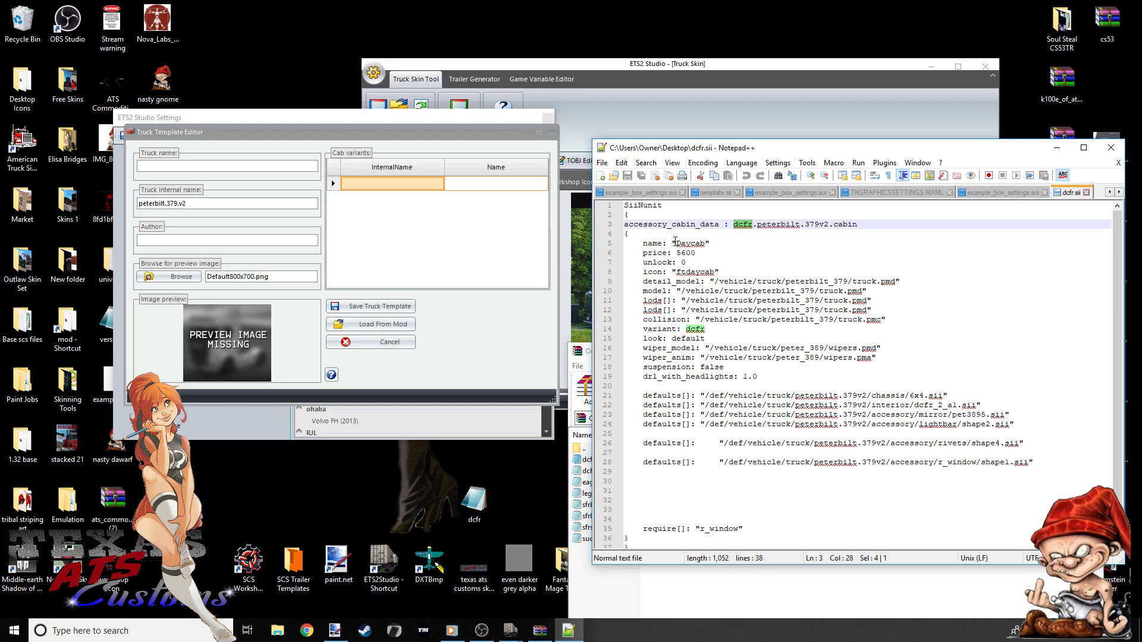
{"action": "left_click_drag", "start_coordinate": [676, 244], "coordinate": [705, 246]}
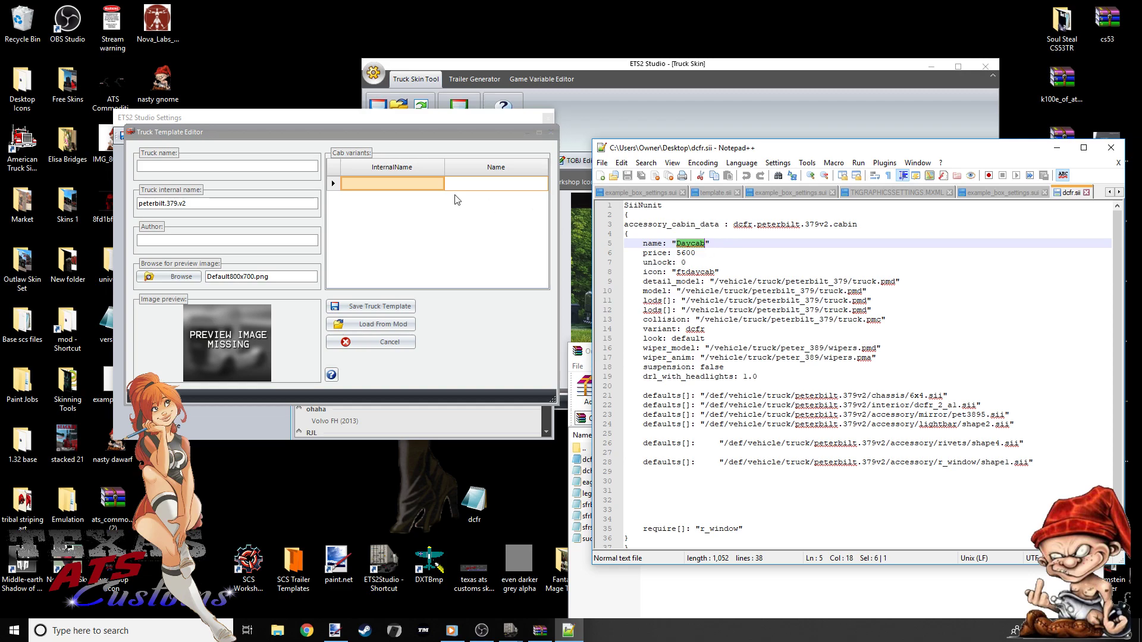
Close dcfr.sii in Notepad++ and add cab variant dcfr named Daycab to the template
{"action": "left_click", "coordinate": [386, 184]}
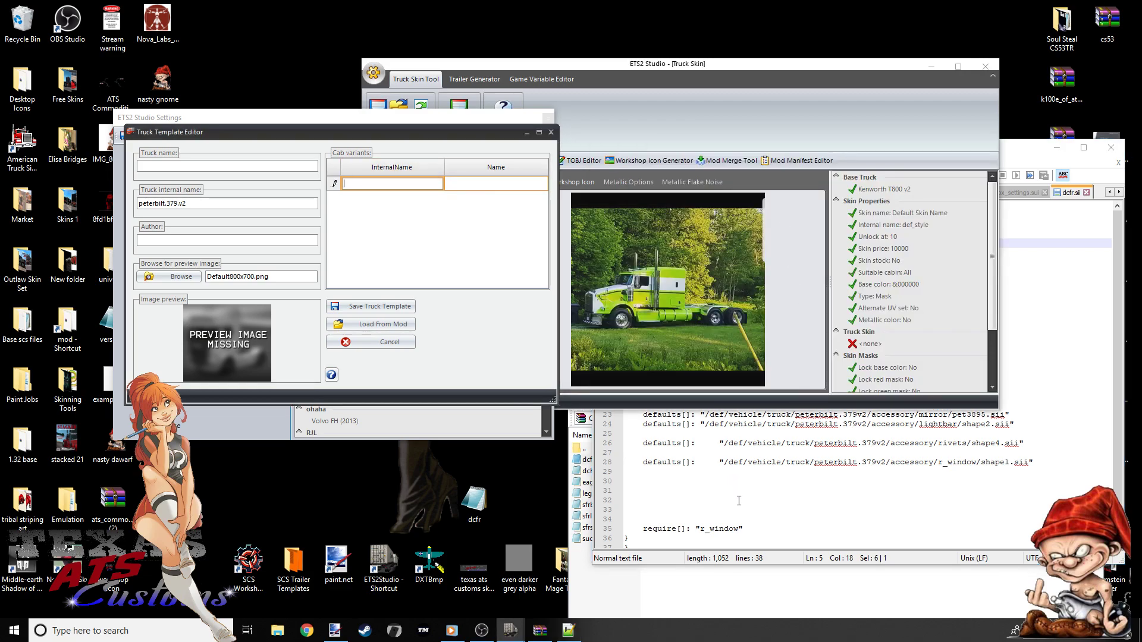
{"action": "left_click", "coordinate": [1100, 281]}
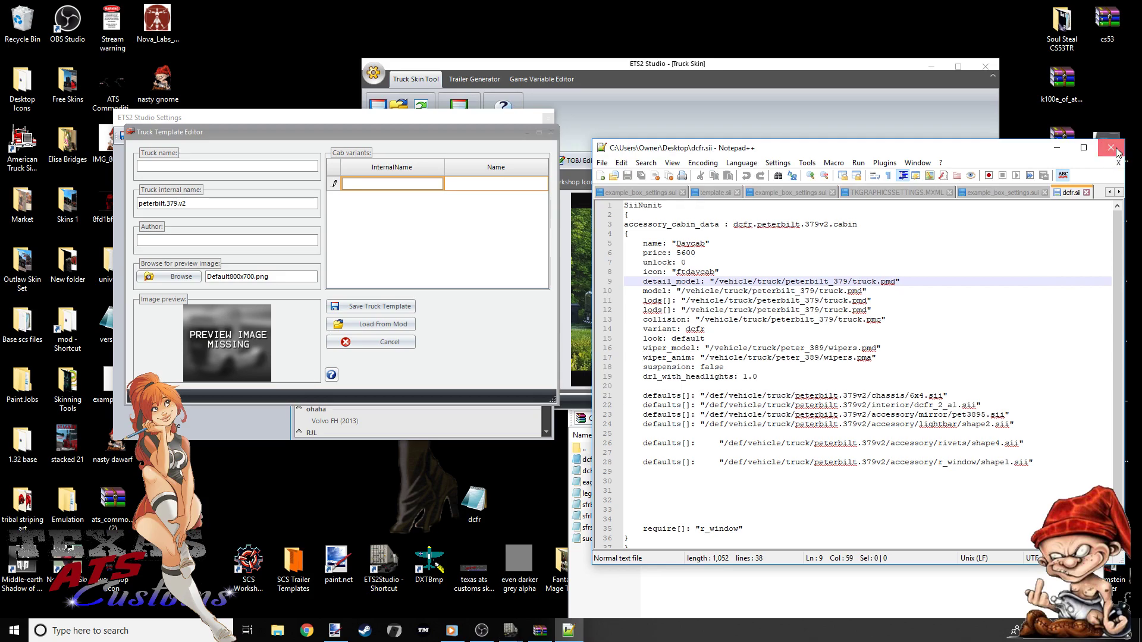
{"action": "left_click", "coordinate": [1115, 152]}
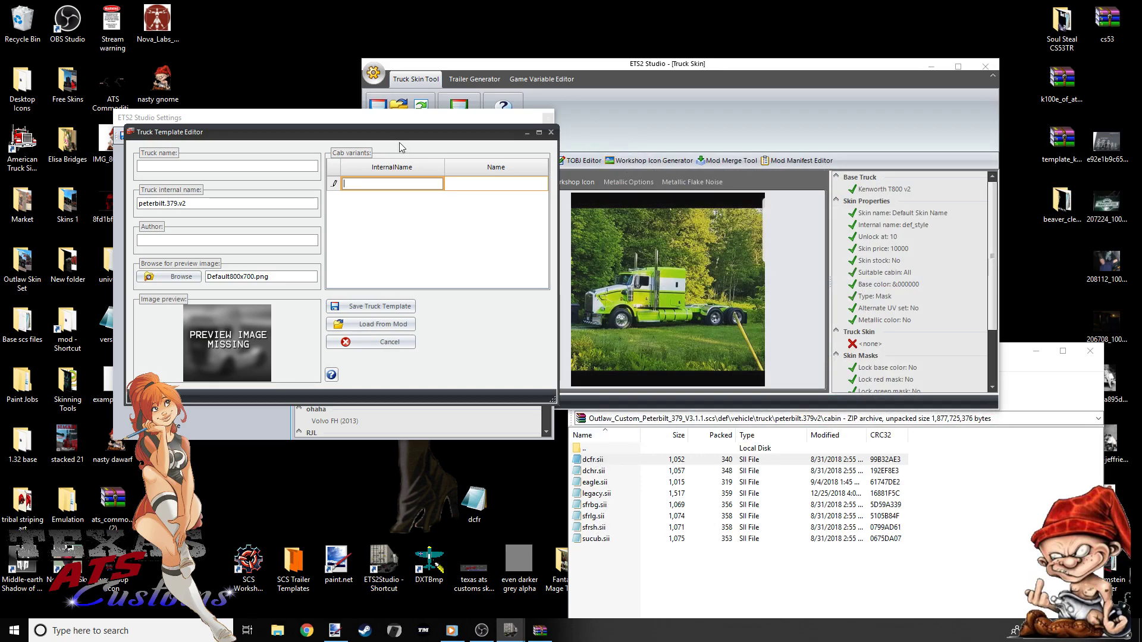
{"action": "type", "text": "dcfr"}
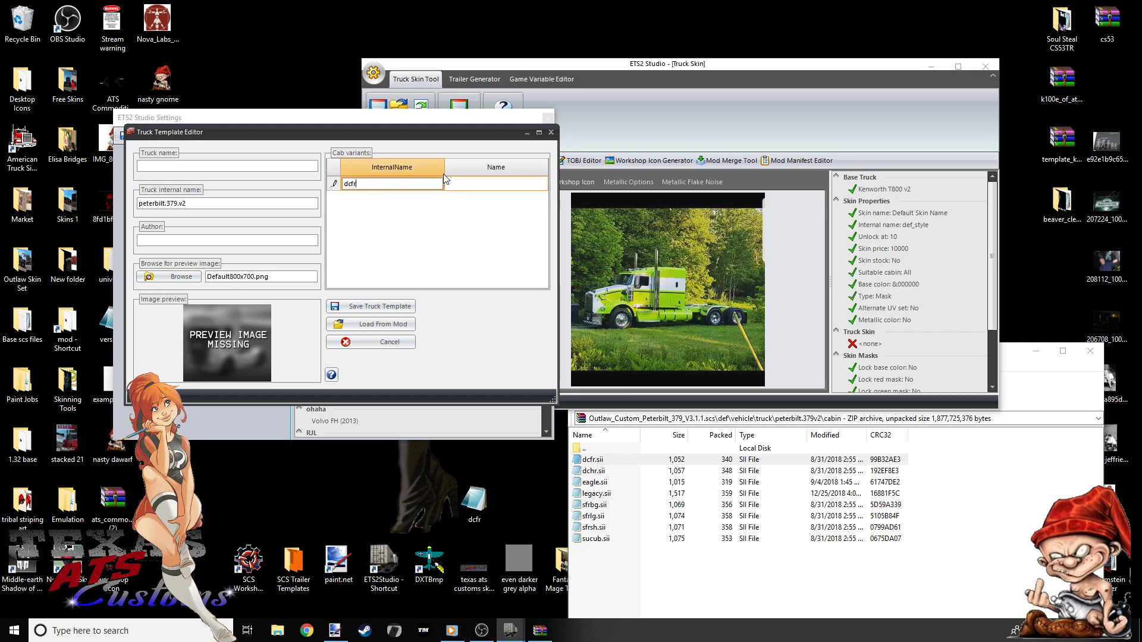
{"action": "left_click", "coordinate": [465, 184]}
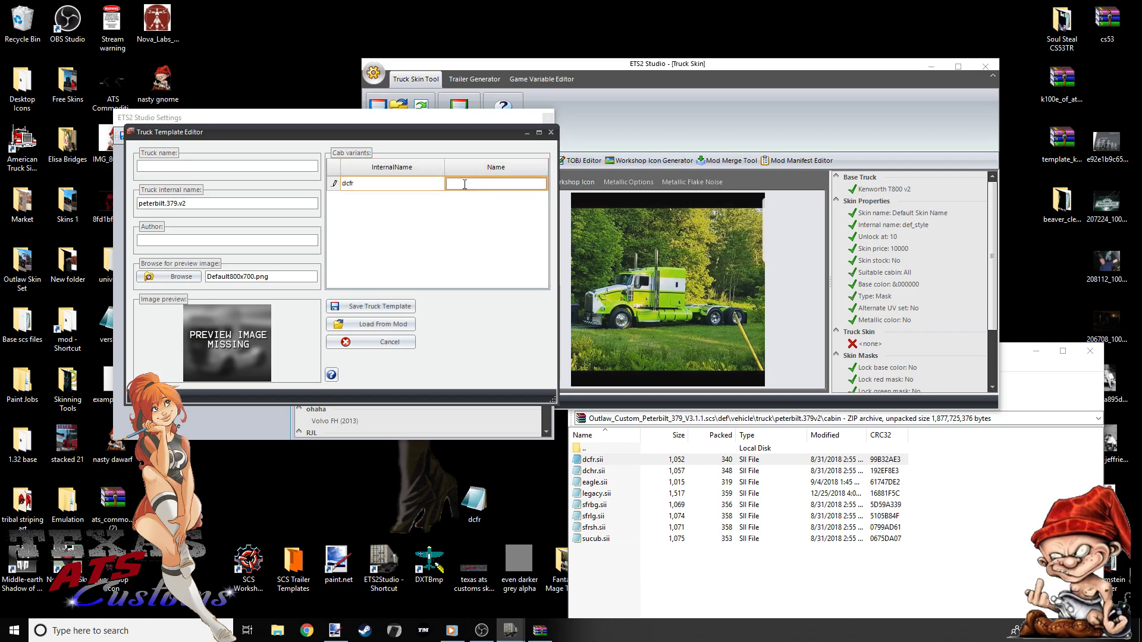
{"action": "type", "text": "Daycab"}
{"action": "key", "text": "Return"}
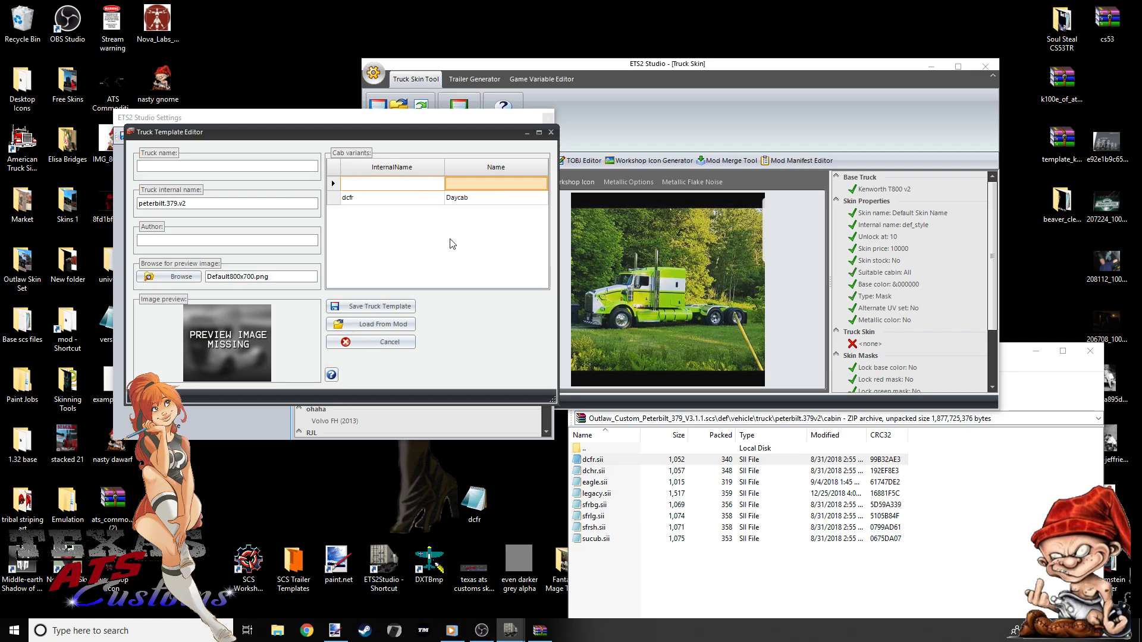
{"action": "left_click", "coordinate": [361, 185]}
Extract dchr.sii from the archive to the desktop and delete the leftover dcfr file
{"action": "left_click", "coordinate": [359, 184]}
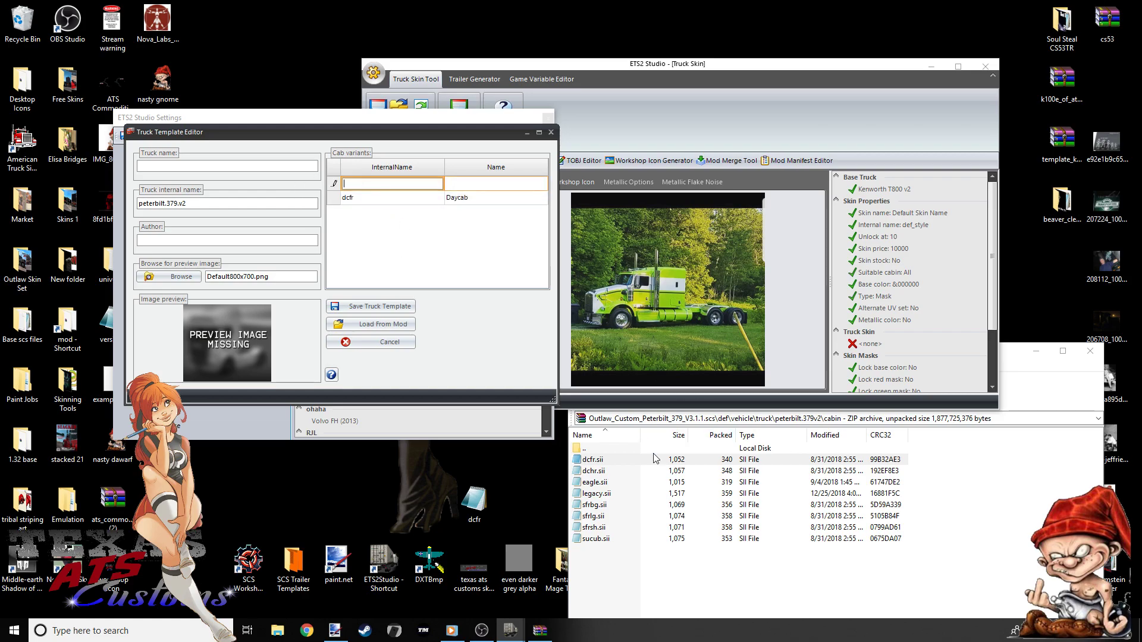
{"action": "left_click_drag", "start_coordinate": [600, 471], "coordinate": [522, 497]}
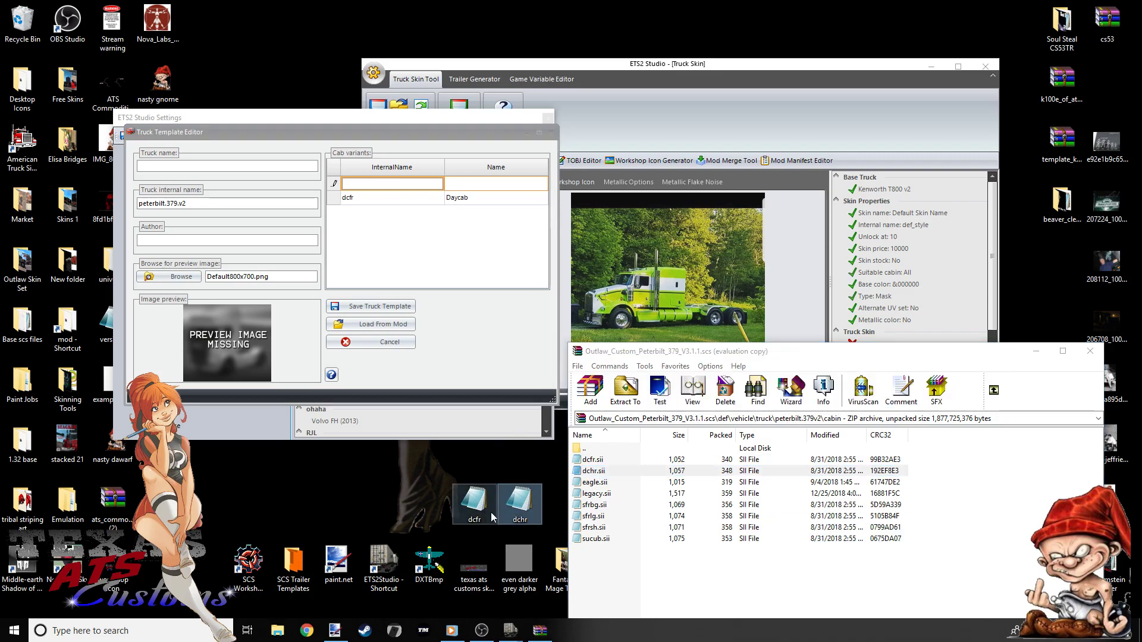
{"action": "right_click", "coordinate": [491, 517]}
{"action": "left_click", "coordinate": [341, 471]}
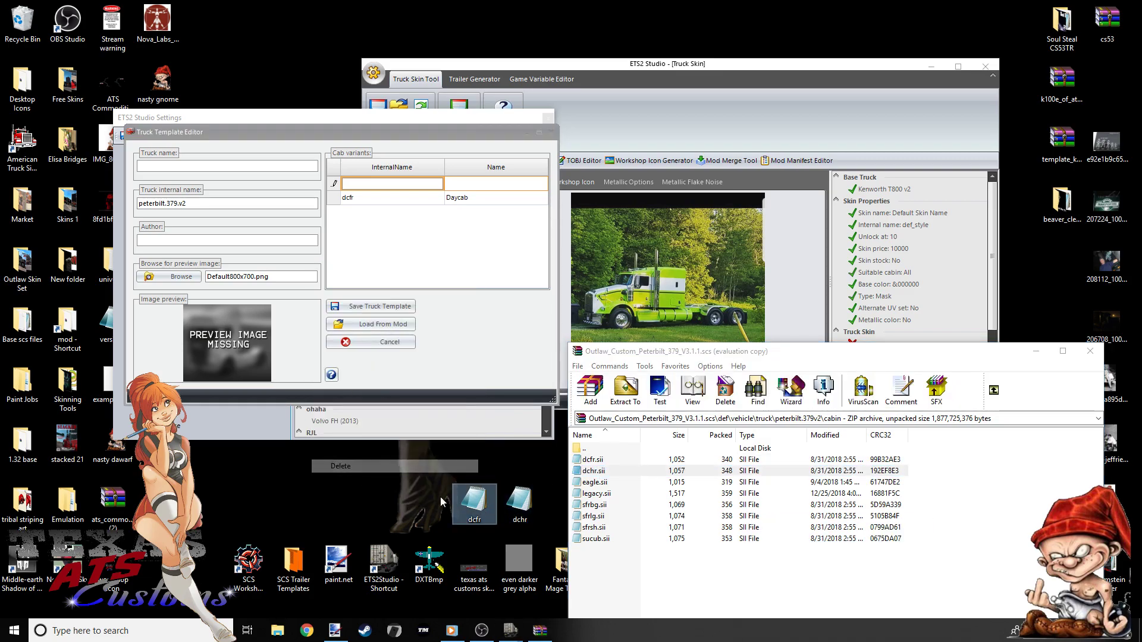
Open dchr.sii in Notepad++, copy the cab name 'DayCab Ultra Cab', then close Notepad++
{"action": "double_click", "coordinate": [518, 505]}
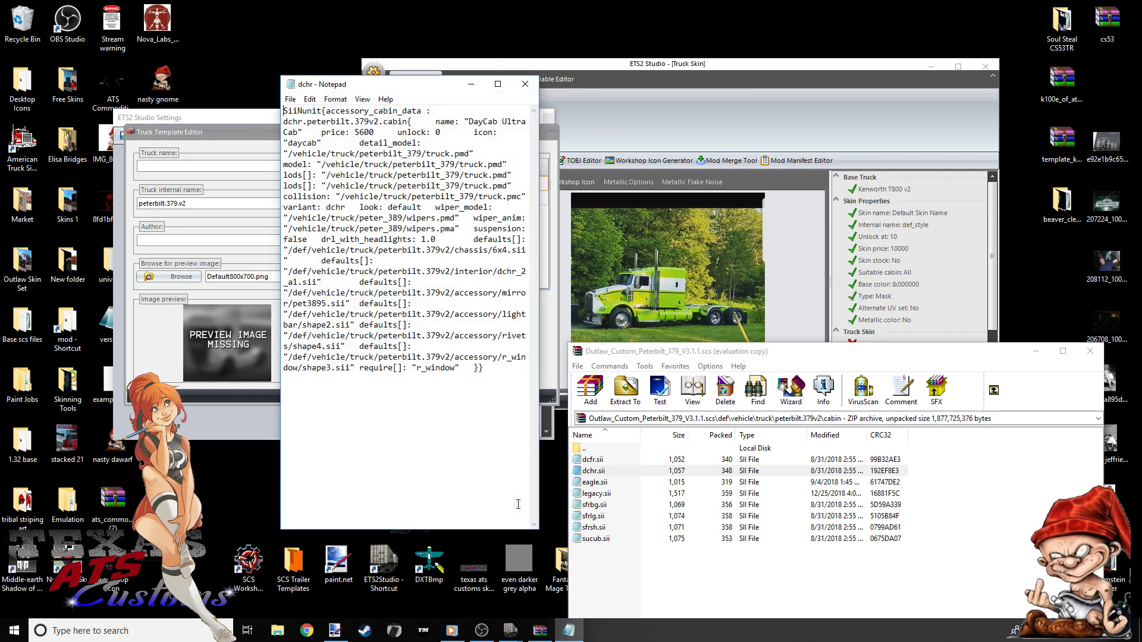
{"action": "left_click", "coordinate": [525, 84]}
{"action": "right_click", "coordinate": [518, 497]}
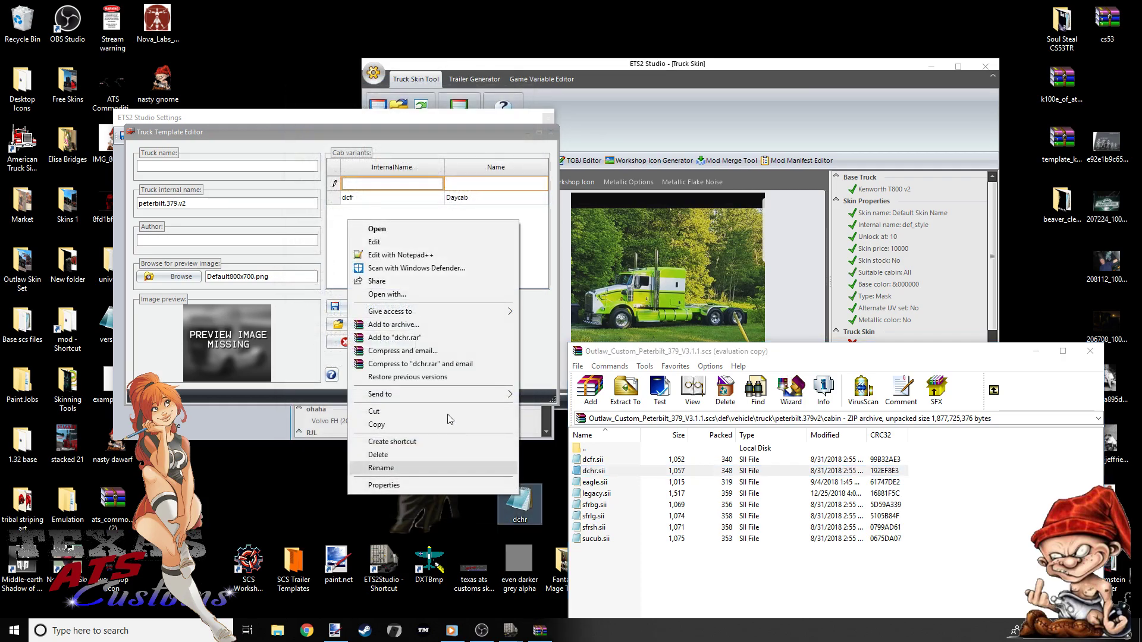
{"action": "left_click", "coordinate": [403, 254]}
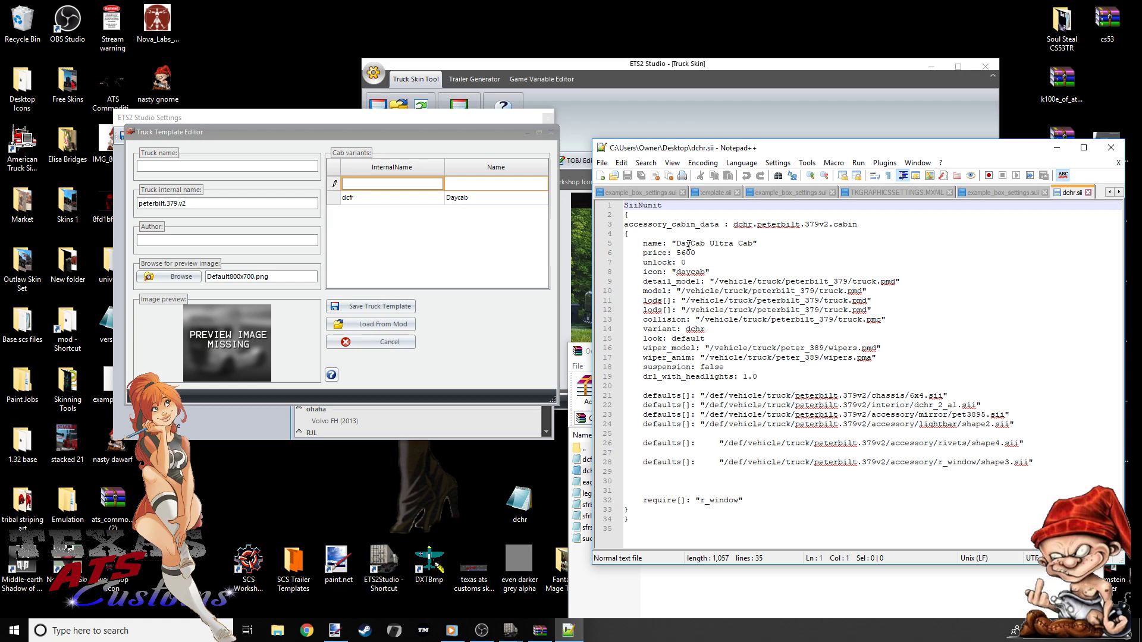
{"action": "left_click_drag", "start_coordinate": [676, 244], "coordinate": [751, 246]}
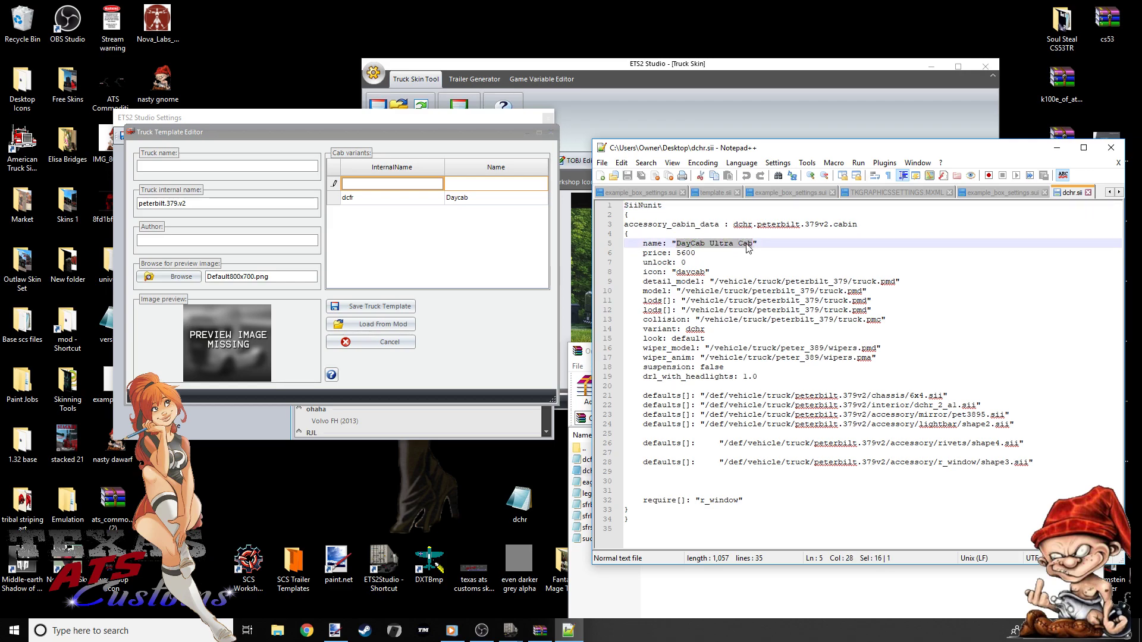
{"action": "right_click", "coordinate": [723, 239]}
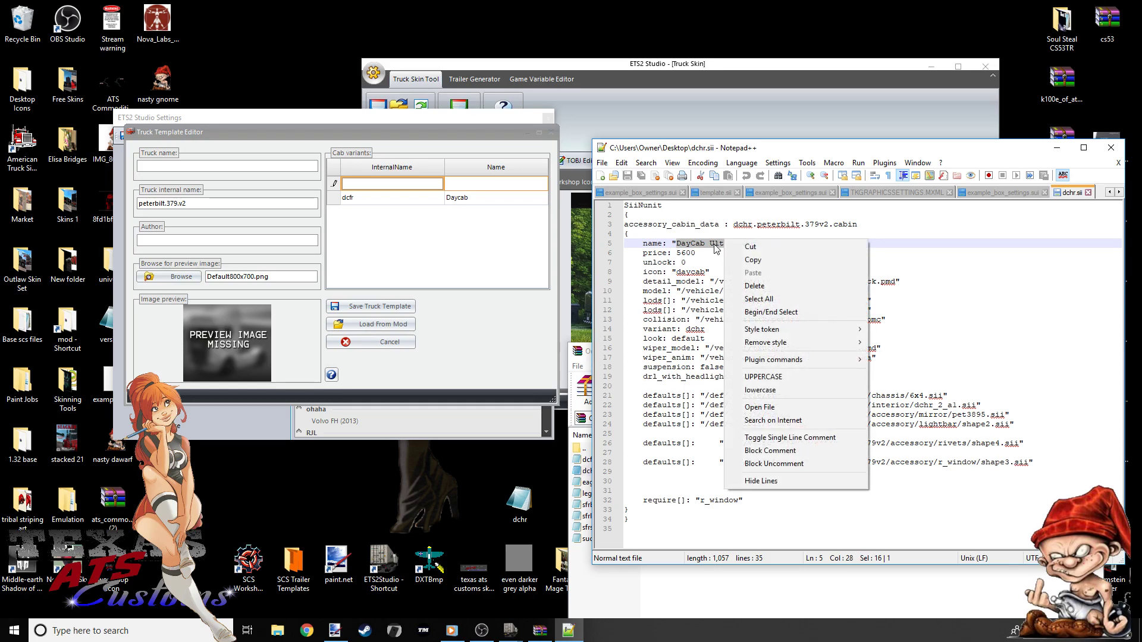
{"action": "right_click", "coordinate": [714, 244]}
{"action": "left_click", "coordinate": [742, 267]}
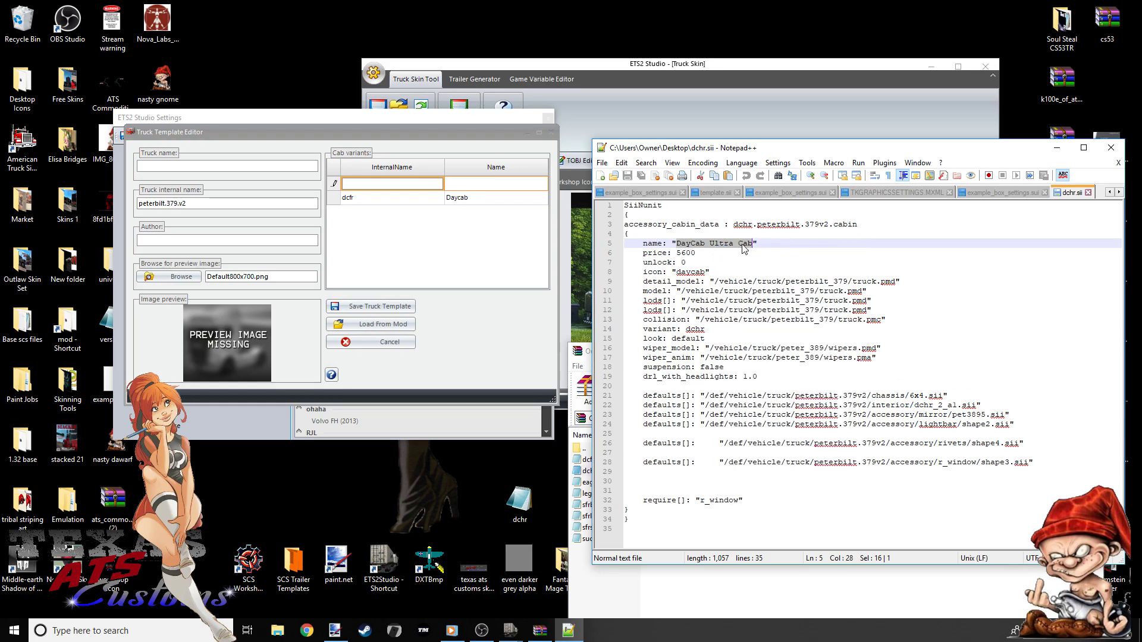
{"action": "left_click", "coordinate": [1111, 148]}
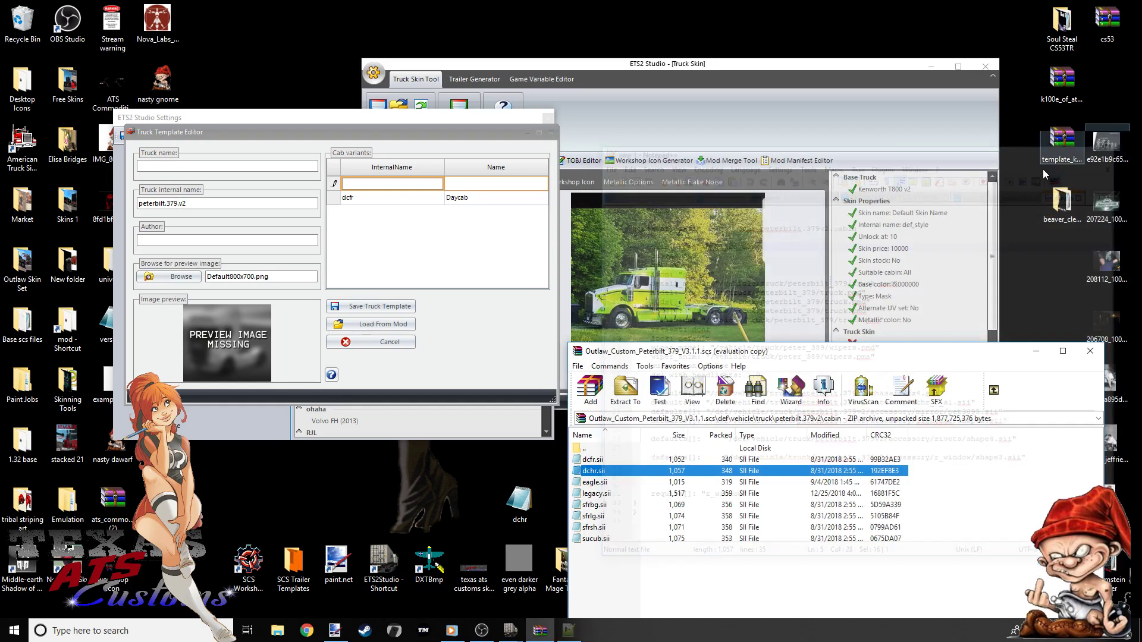
{"action": "left_click", "coordinate": [424, 184]}
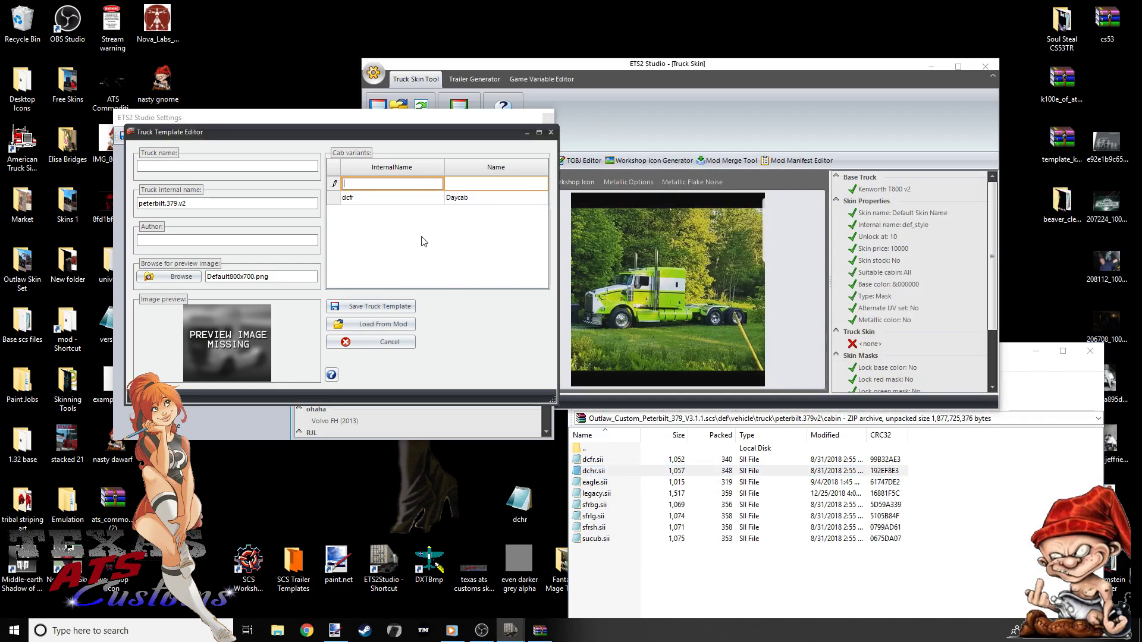
Give the new cab variant internal name dchr and paste 'DayCab Ultra Cab' as its name
{"action": "type", "text": "dvc"}
{"action": "key", "text": "BackSpace"}
{"action": "type", "text": "chr"}
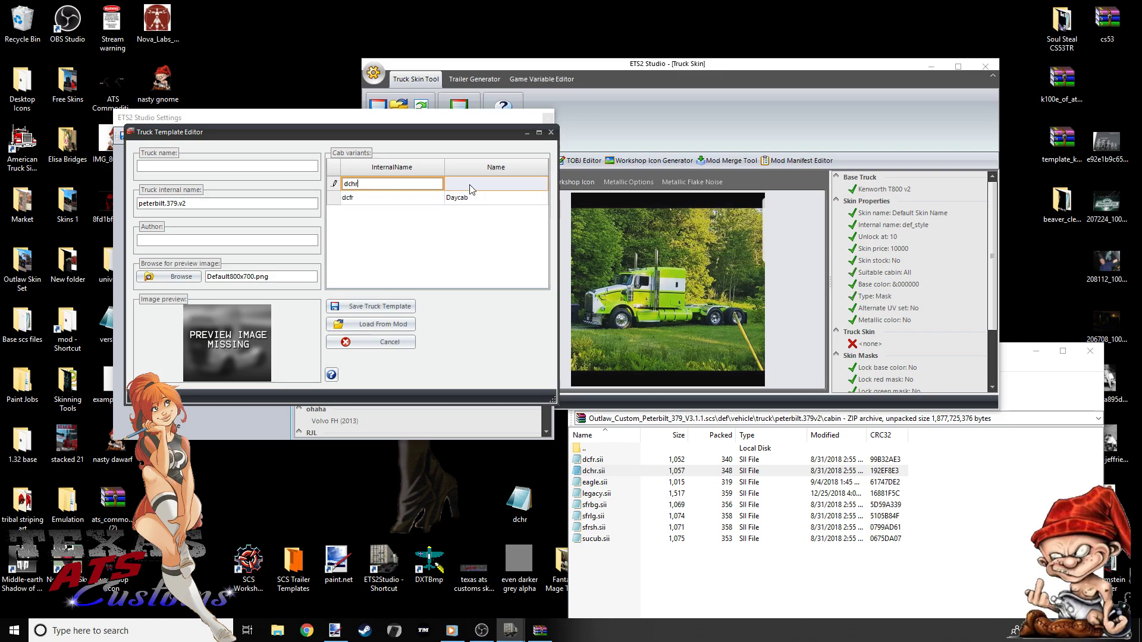
{"action": "left_click", "coordinate": [469, 184]}
{"action": "right_click", "coordinate": [461, 186]}
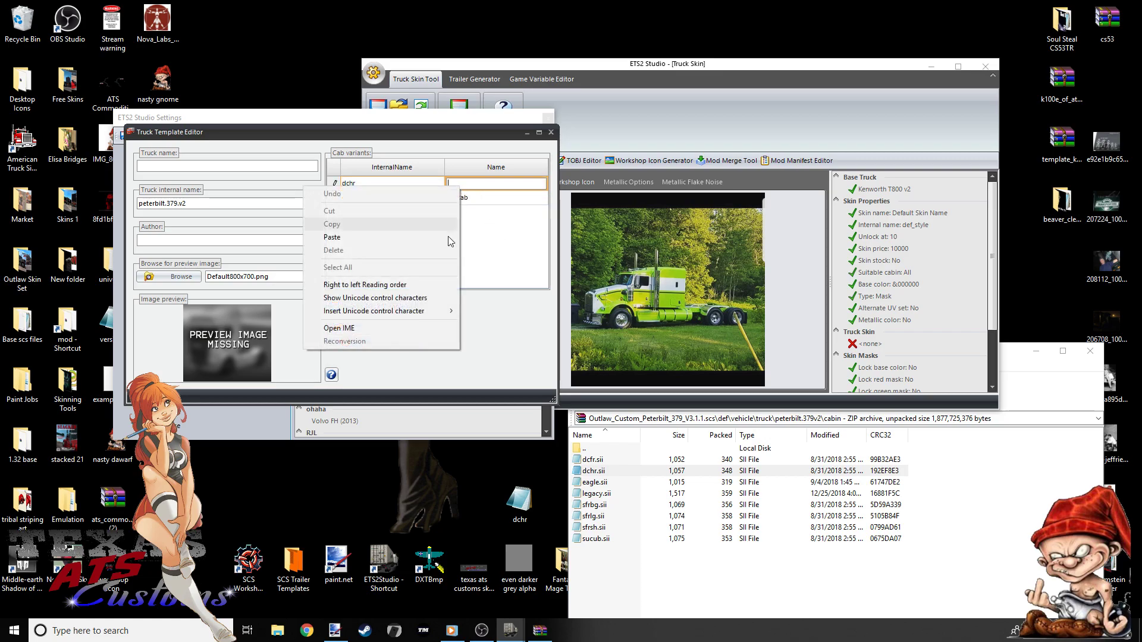
{"action": "left_click", "coordinate": [354, 235]}
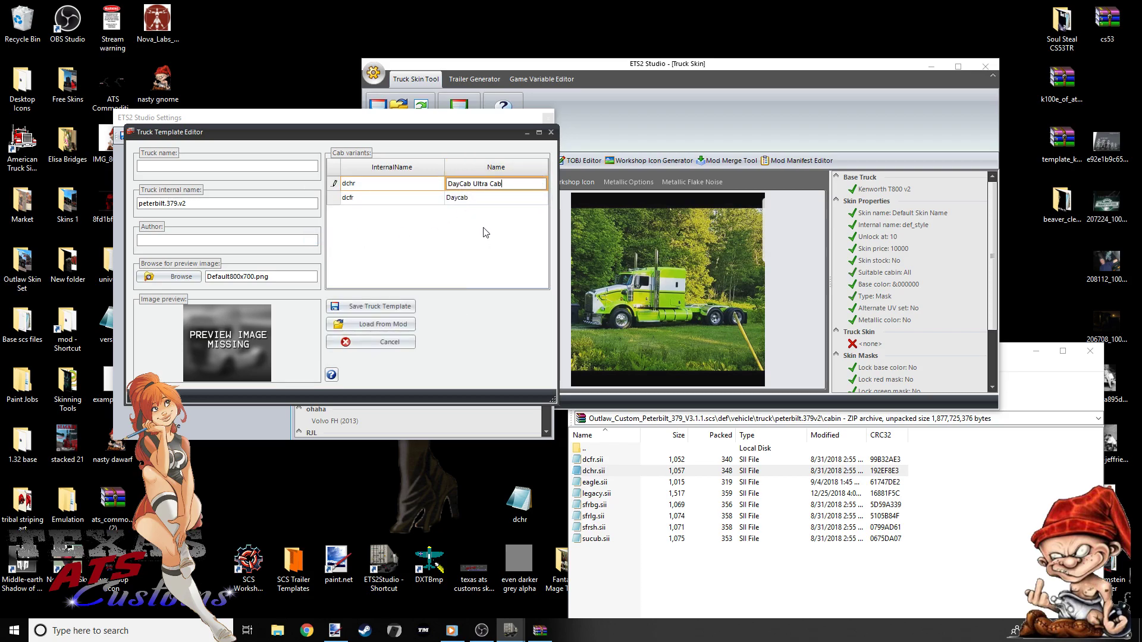
Delete the extracted dchr file from the desktop
{"action": "left_click", "coordinate": [595, 483]}
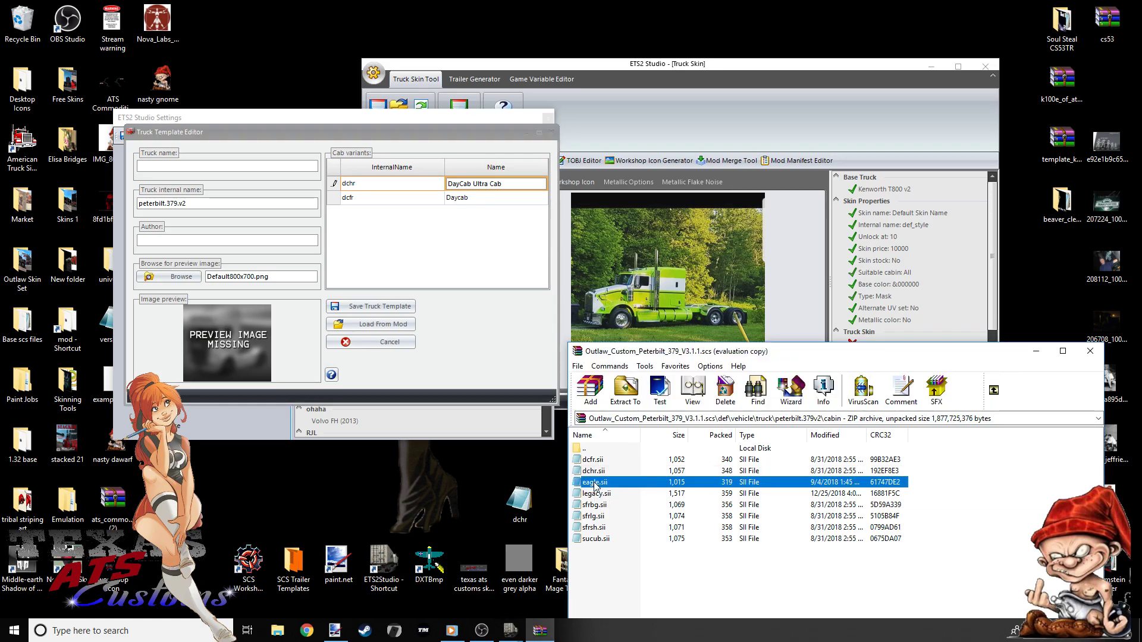
{"action": "left_click", "coordinate": [594, 493]}
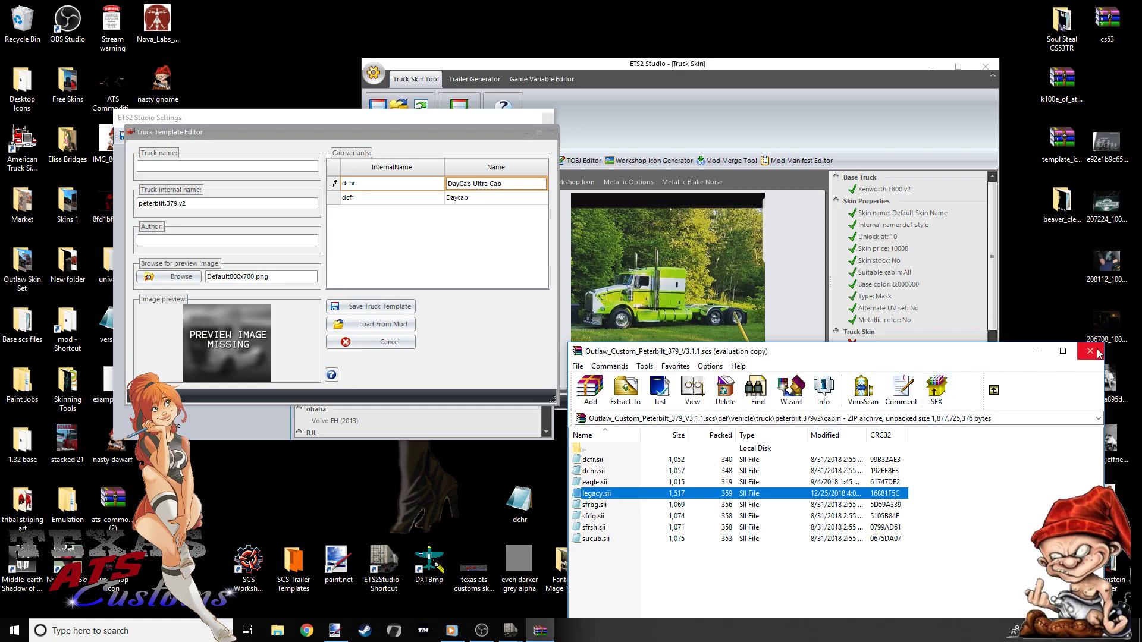
{"action": "right_click", "coordinate": [515, 506]}
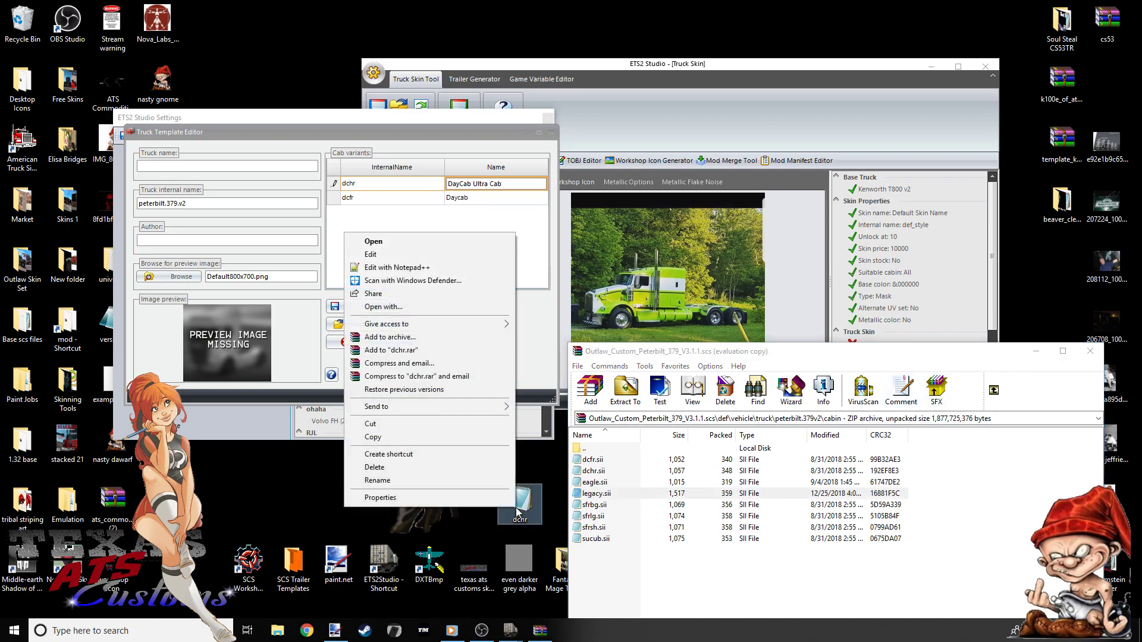
{"action": "left_click", "coordinate": [396, 467]}
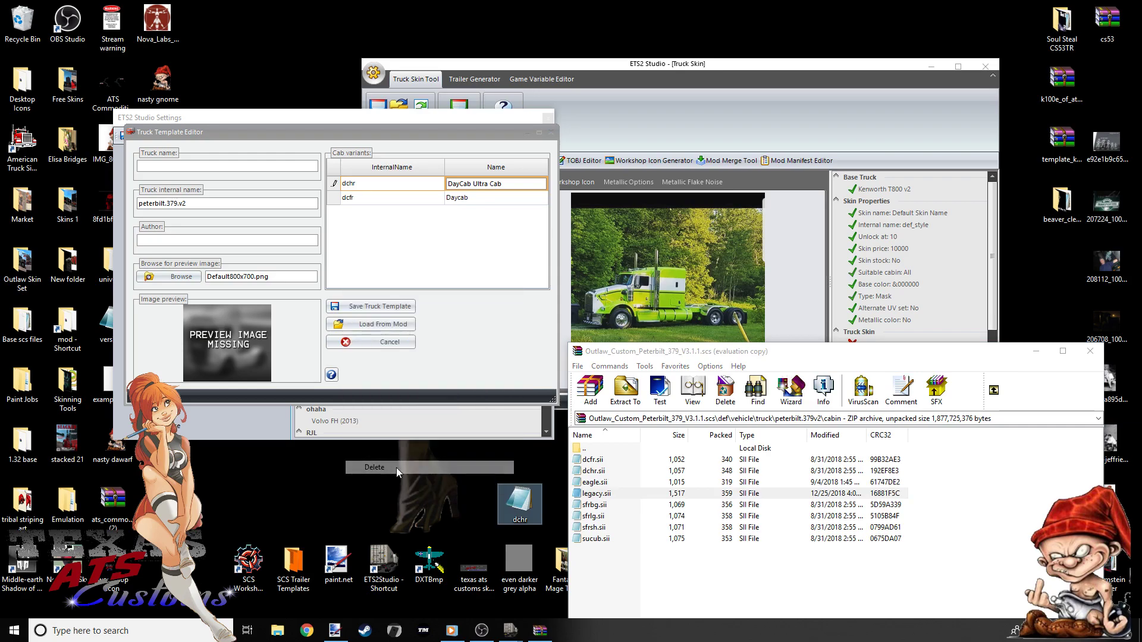
Close the Peterbilt 379 archive, save the peterbilt.379v2 template with both cab variants, and close Settings
{"action": "left_click", "coordinate": [1091, 348]}
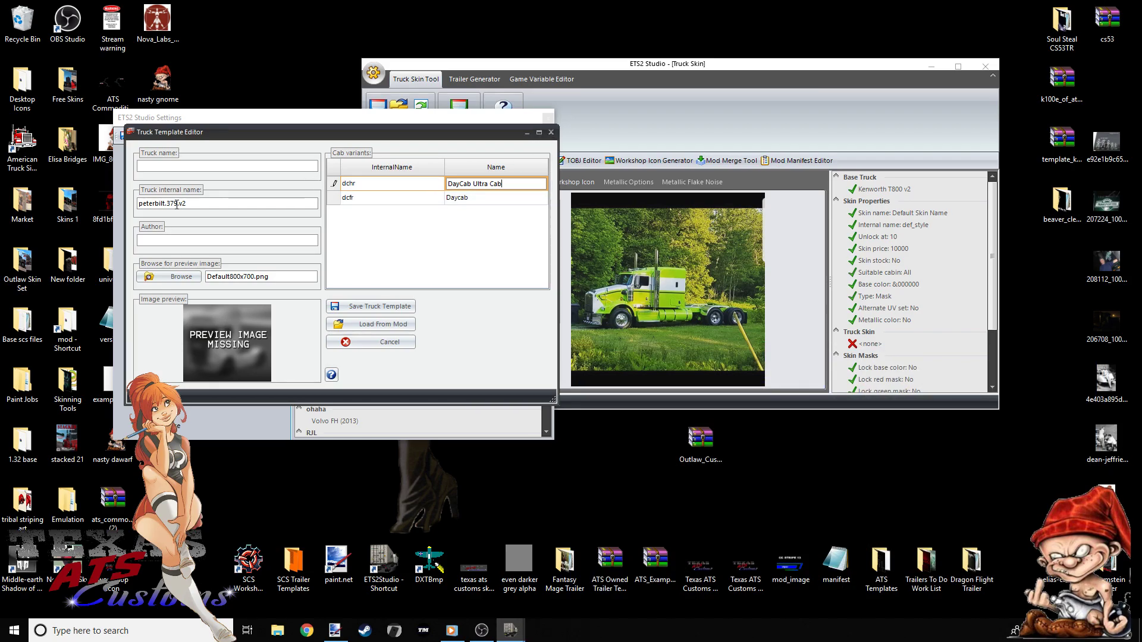
{"action": "left_click", "coordinate": [174, 167]}
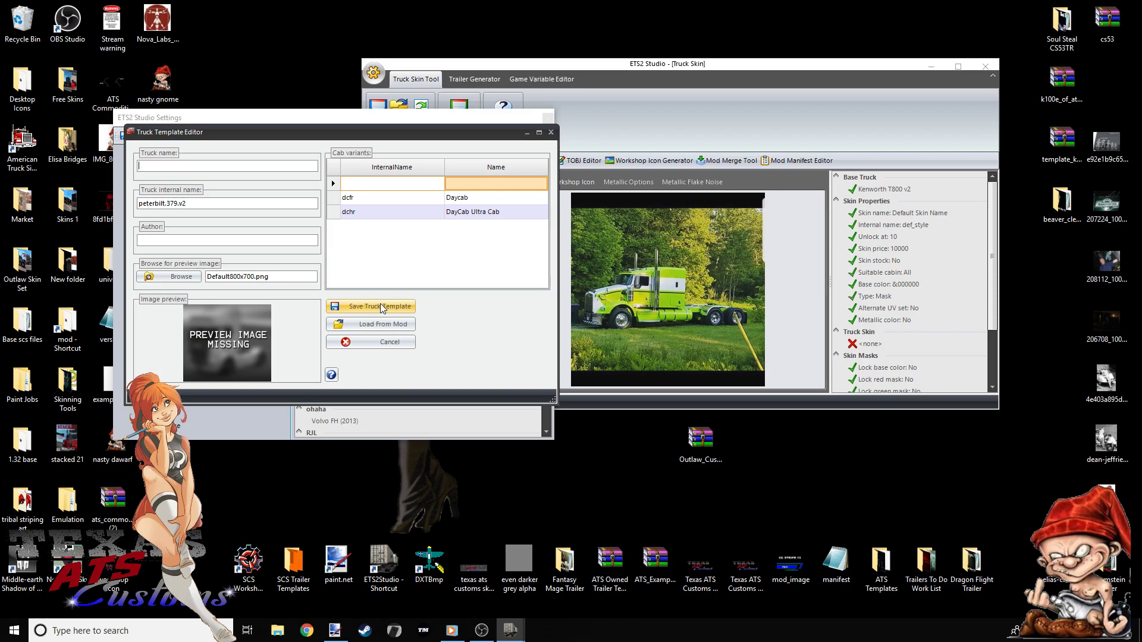
{"action": "left_click", "coordinate": [552, 132]}
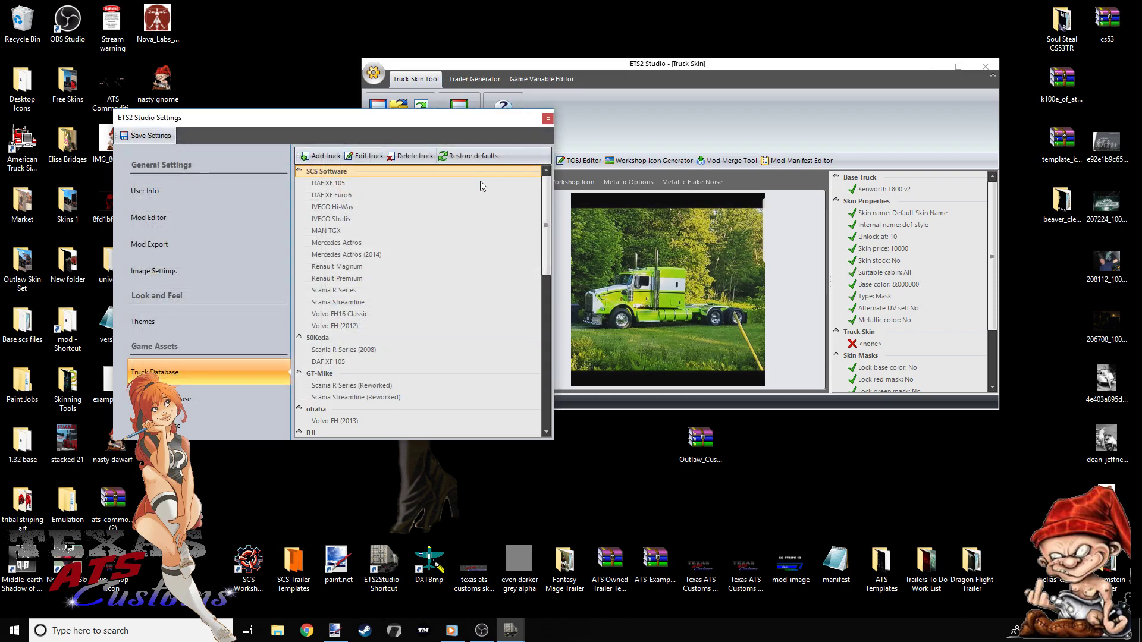
{"action": "left_click", "coordinate": [548, 119]}
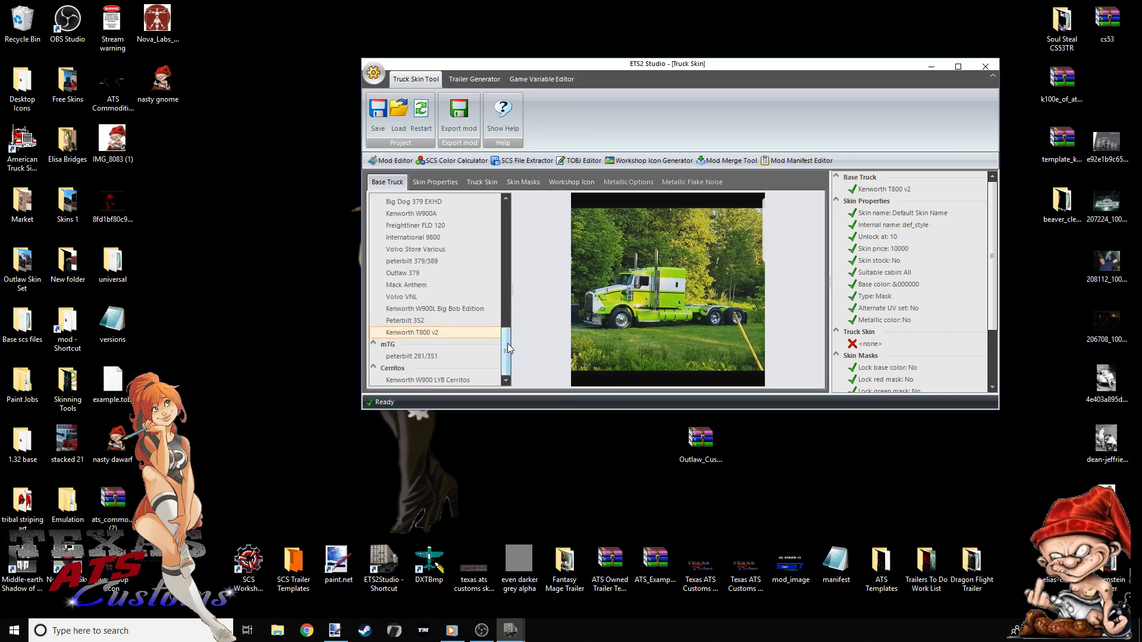
Select Kenworth W900 from the JBM group as the base truck
{"action": "left_click_drag", "start_coordinate": [507, 343], "coordinate": [513, 295]}
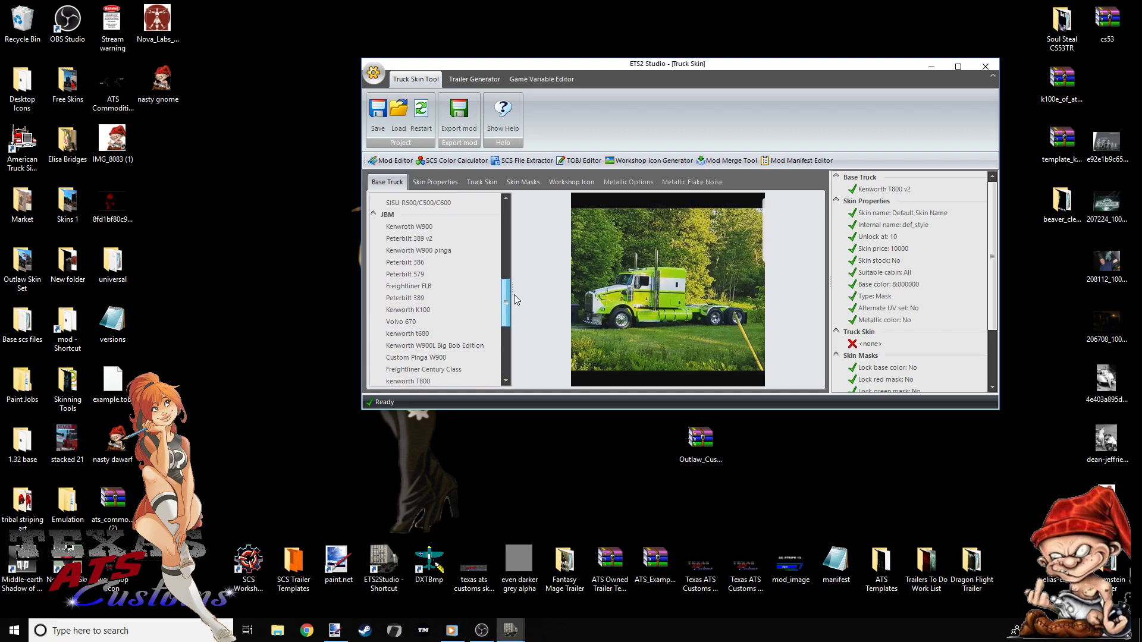
{"action": "left_click", "coordinate": [438, 227]}
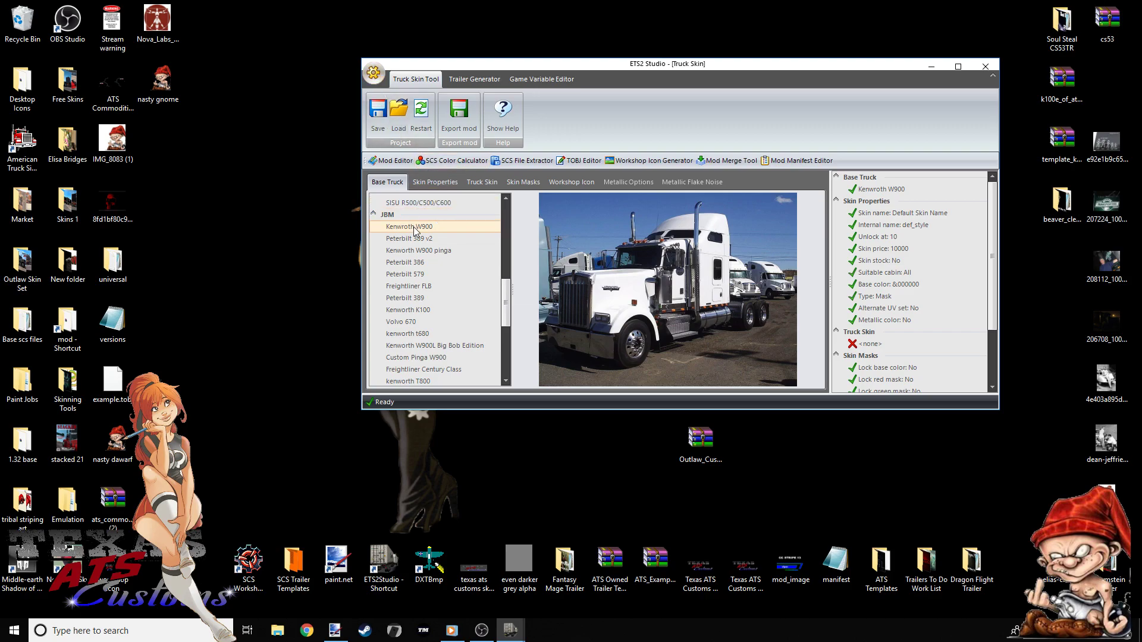
{"action": "left_click", "coordinate": [373, 72]}
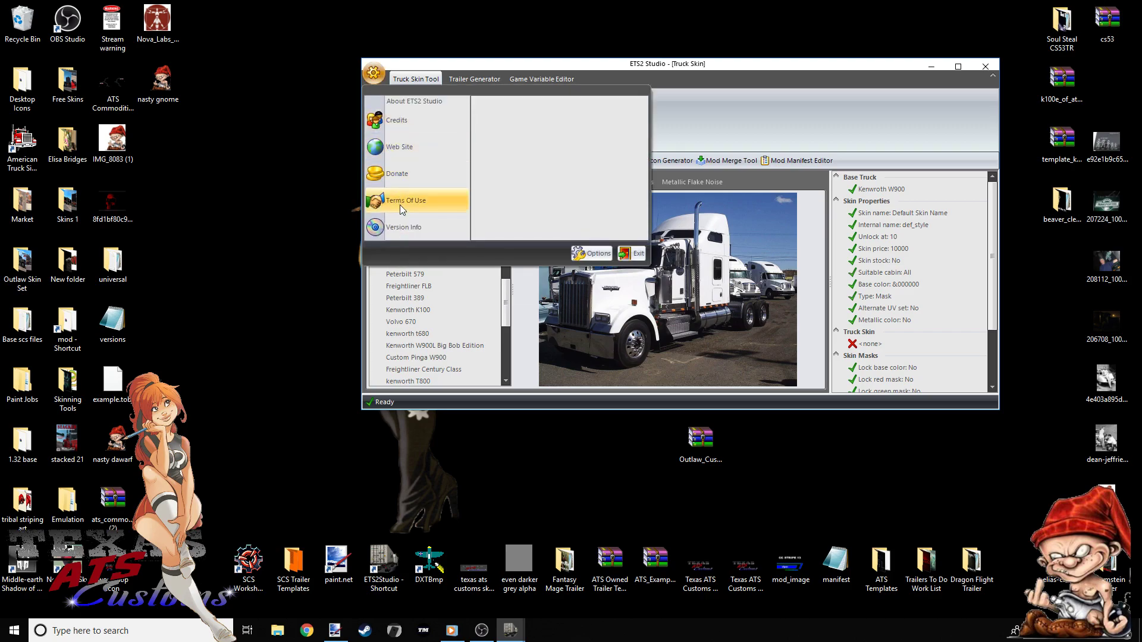
Review the Kenworth T800 v2 template in Truck Database settings, then scroll to the JBM group
{"action": "left_click", "coordinate": [589, 258]}
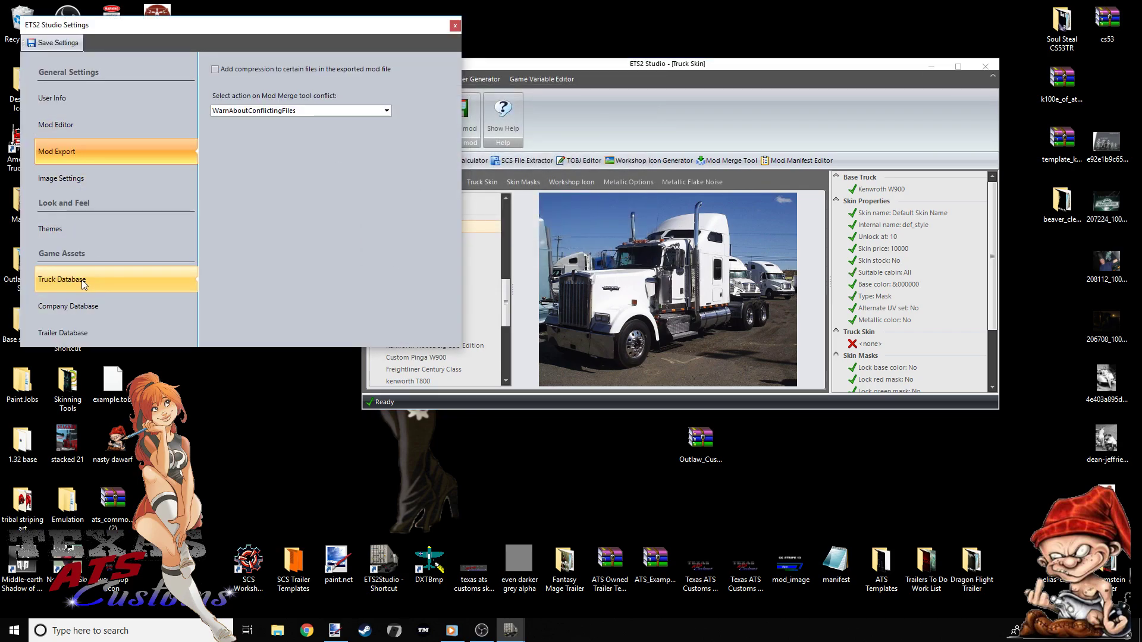
{"action": "left_click", "coordinate": [81, 279]}
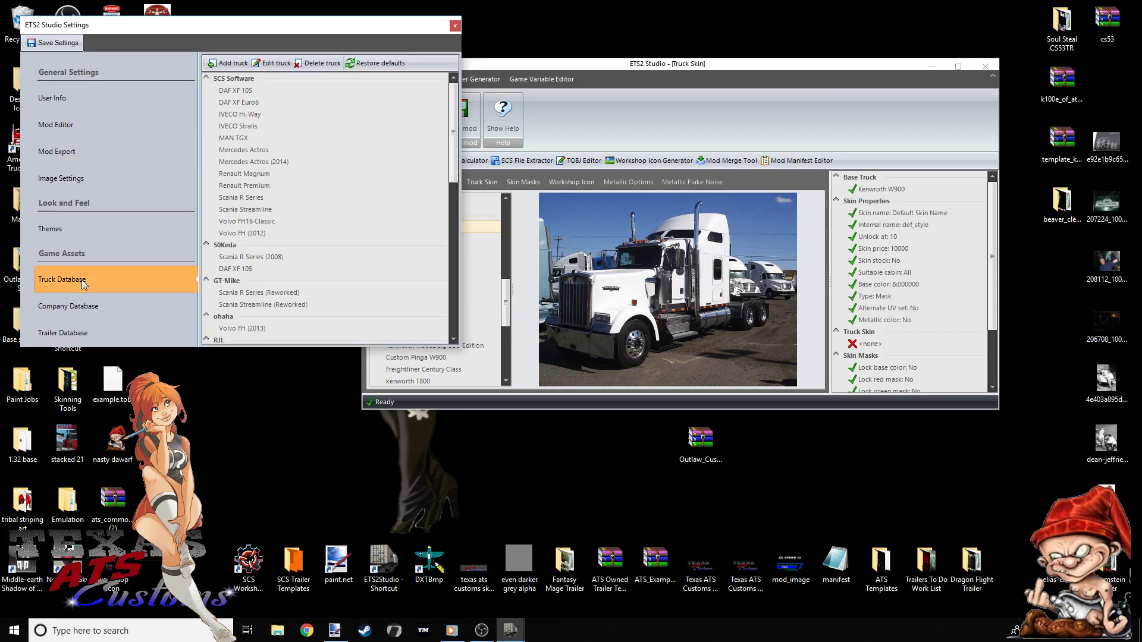
{"action": "left_click", "coordinate": [272, 63]}
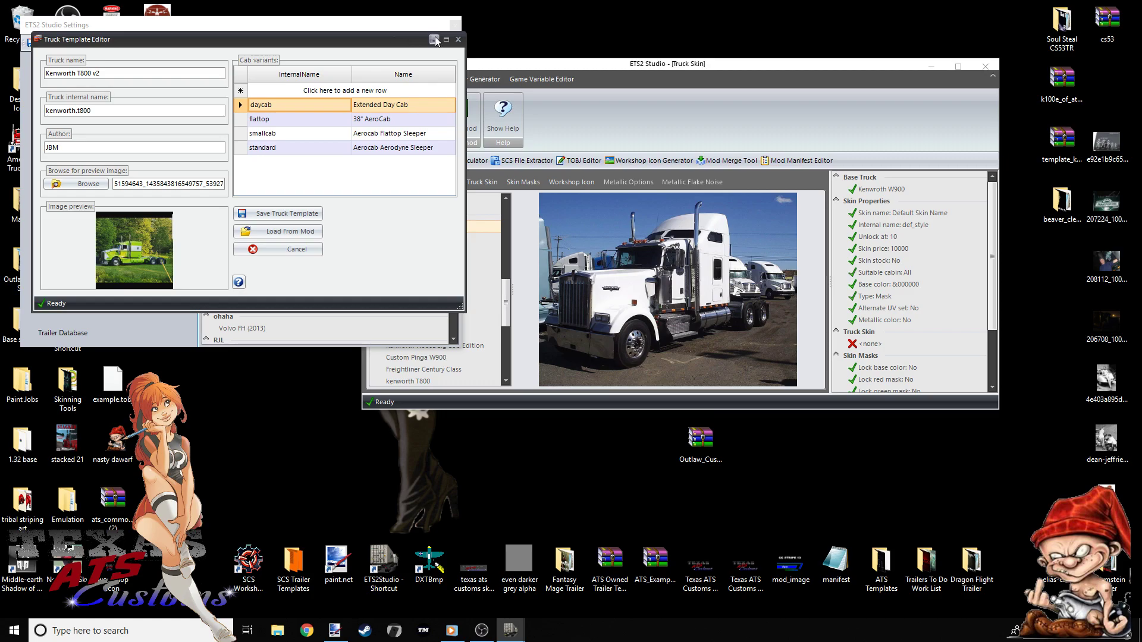
{"action": "left_click", "coordinate": [457, 39]}
{"action": "scroll", "coordinate": [287, 265], "scroll_direction": "down", "scroll_amount": 15}
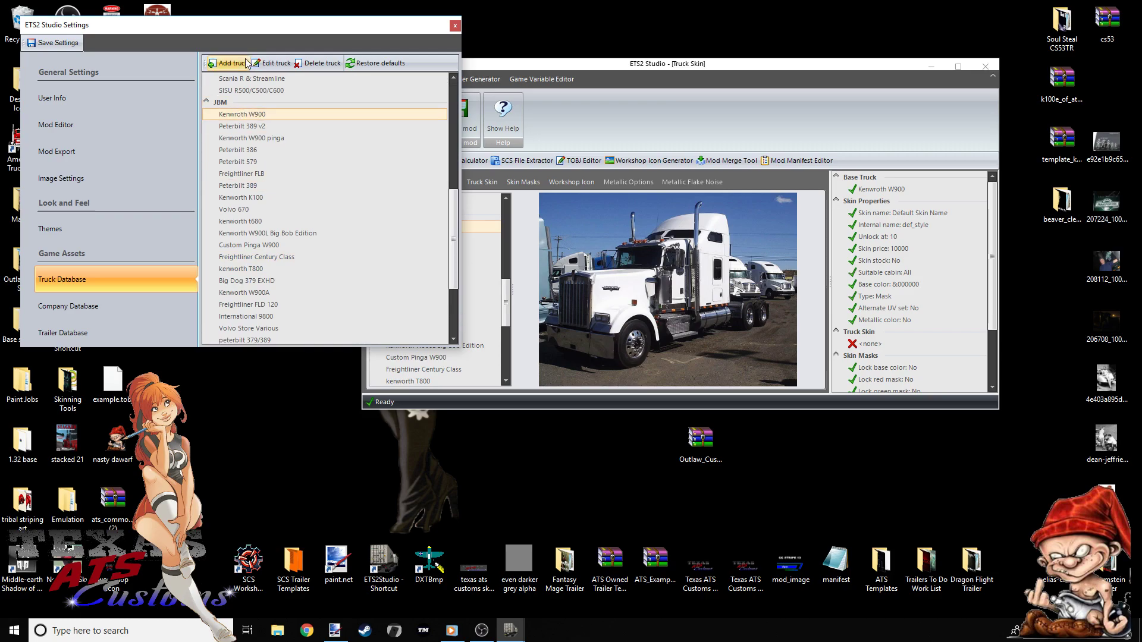
{"action": "left_click", "coordinate": [276, 62]}
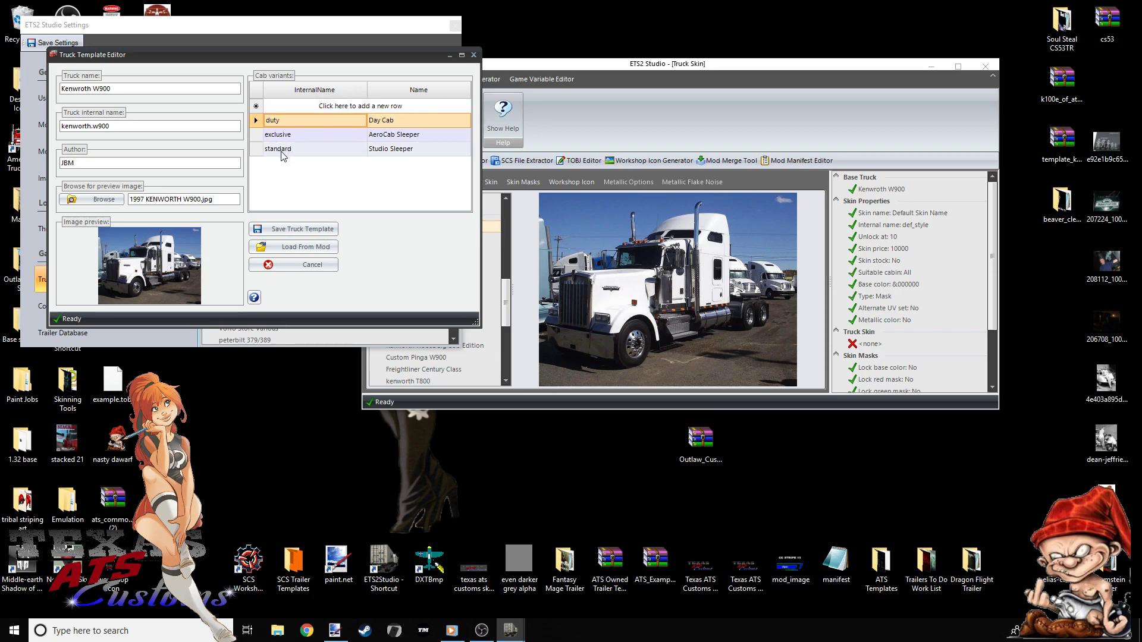
{"action": "left_click", "coordinate": [473, 56]}
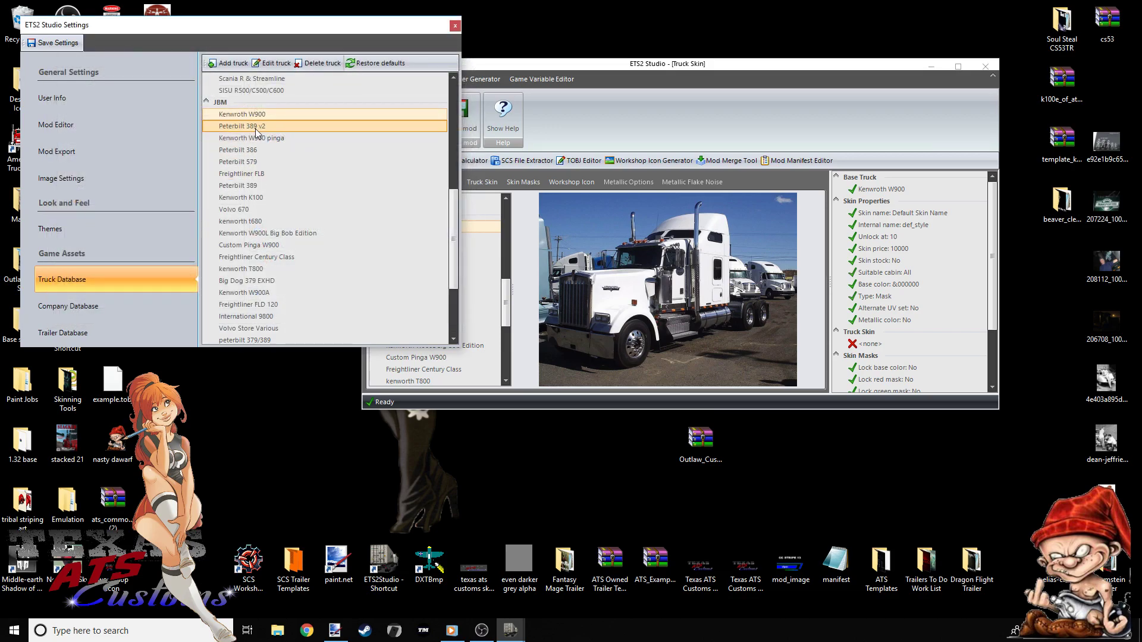
{"action": "left_click", "coordinate": [259, 163]}
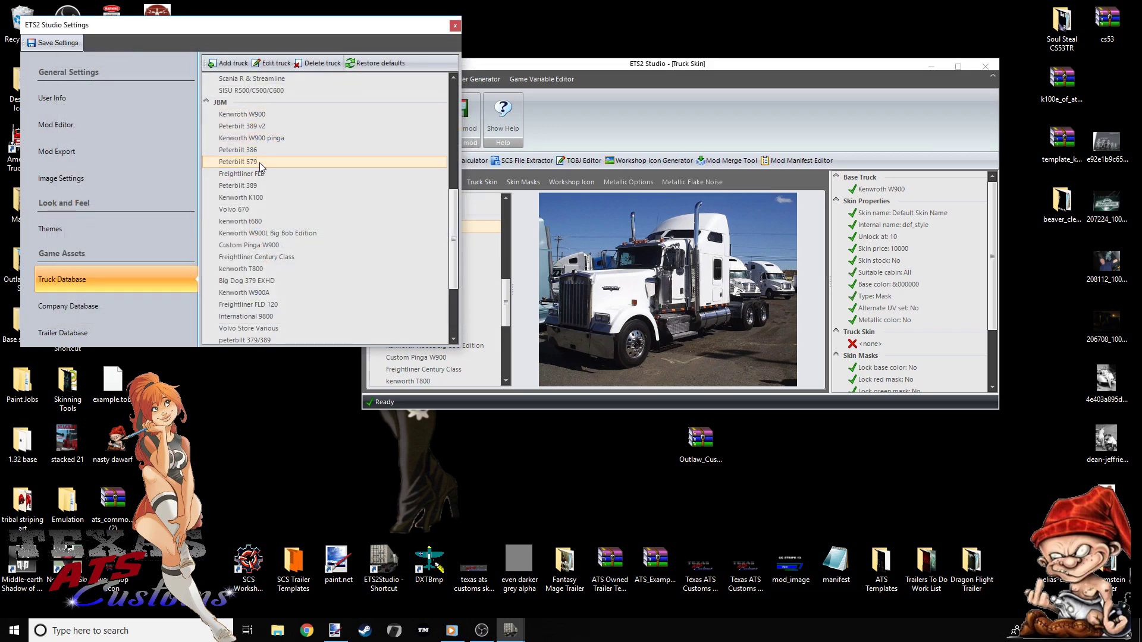
{"action": "left_click", "coordinate": [270, 63]}
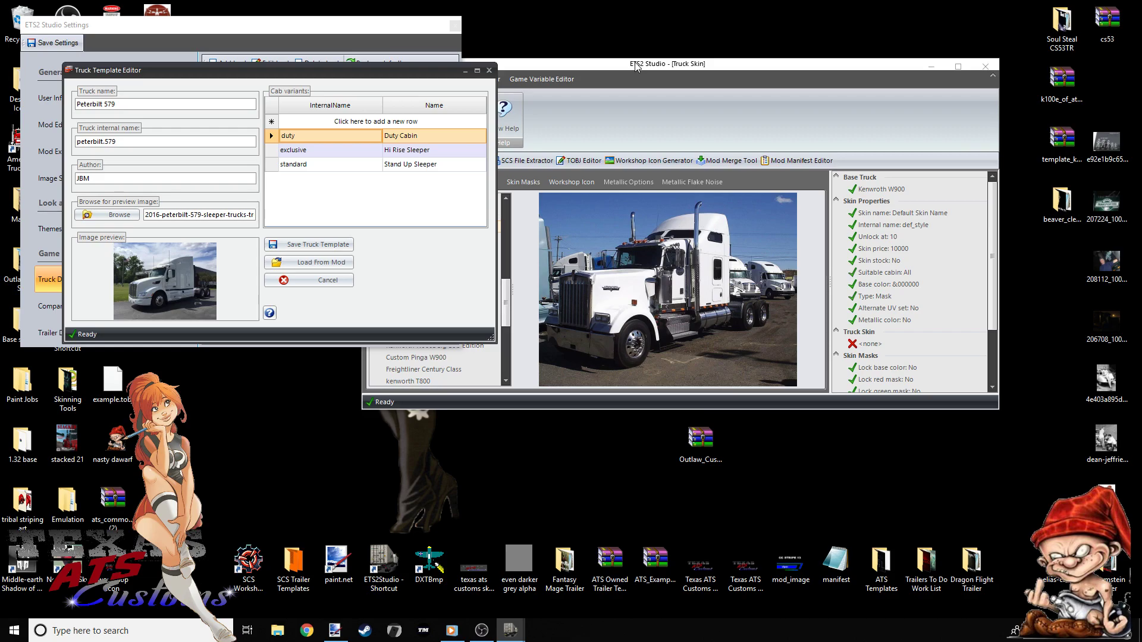
{"action": "left_click", "coordinate": [488, 71]}
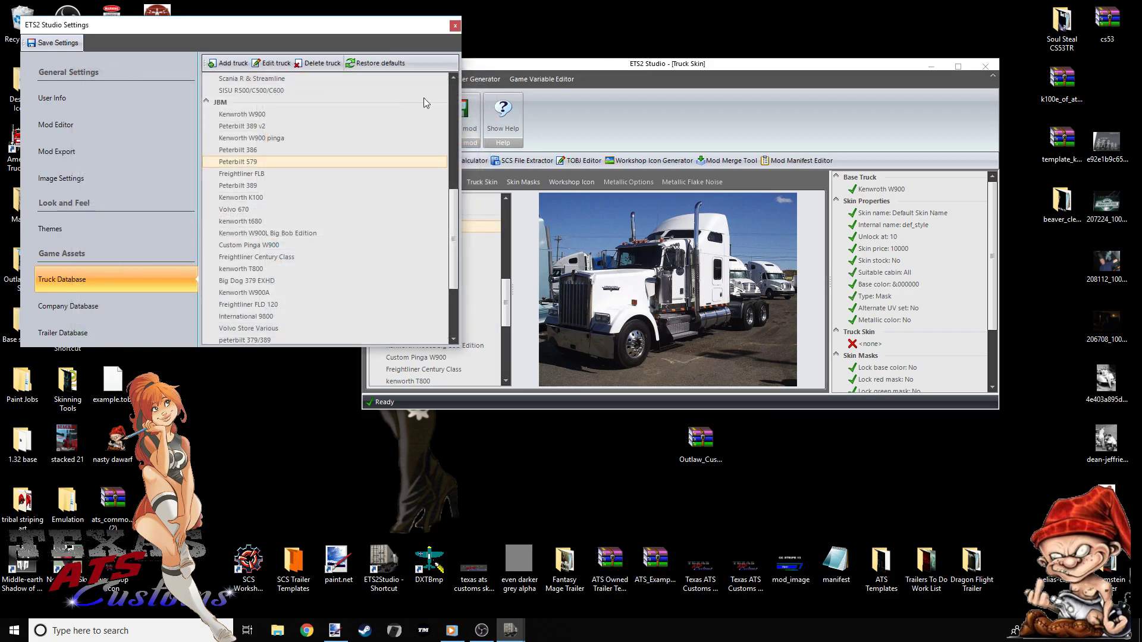
{"action": "left_click", "coordinate": [254, 186]}
{"action": "left_click", "coordinate": [271, 63]}
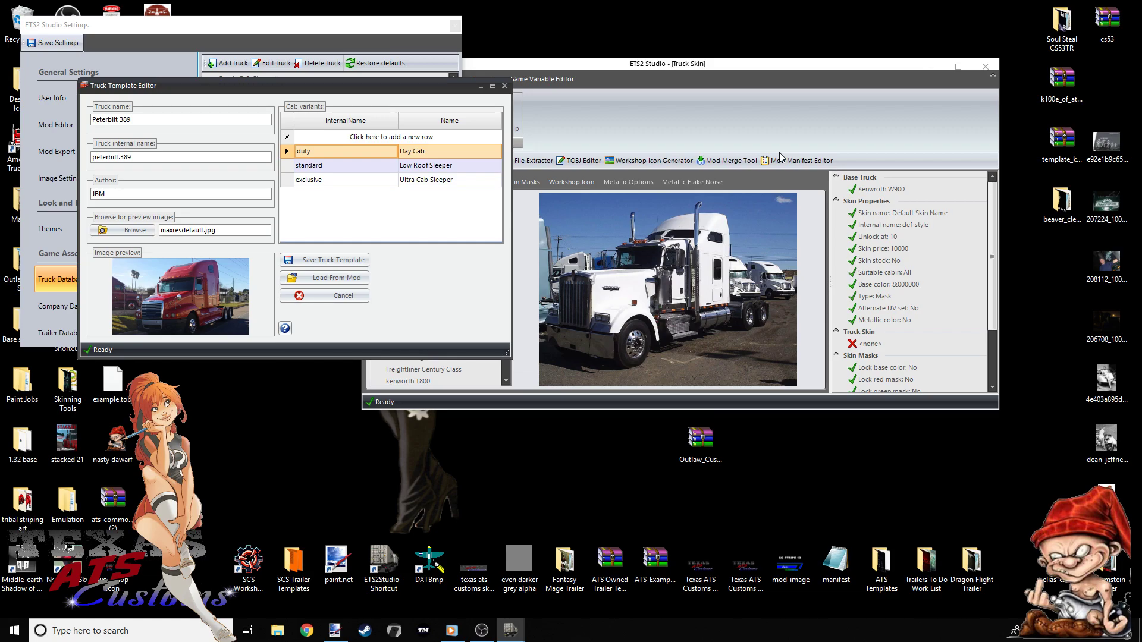
{"action": "left_click", "coordinate": [505, 86]}
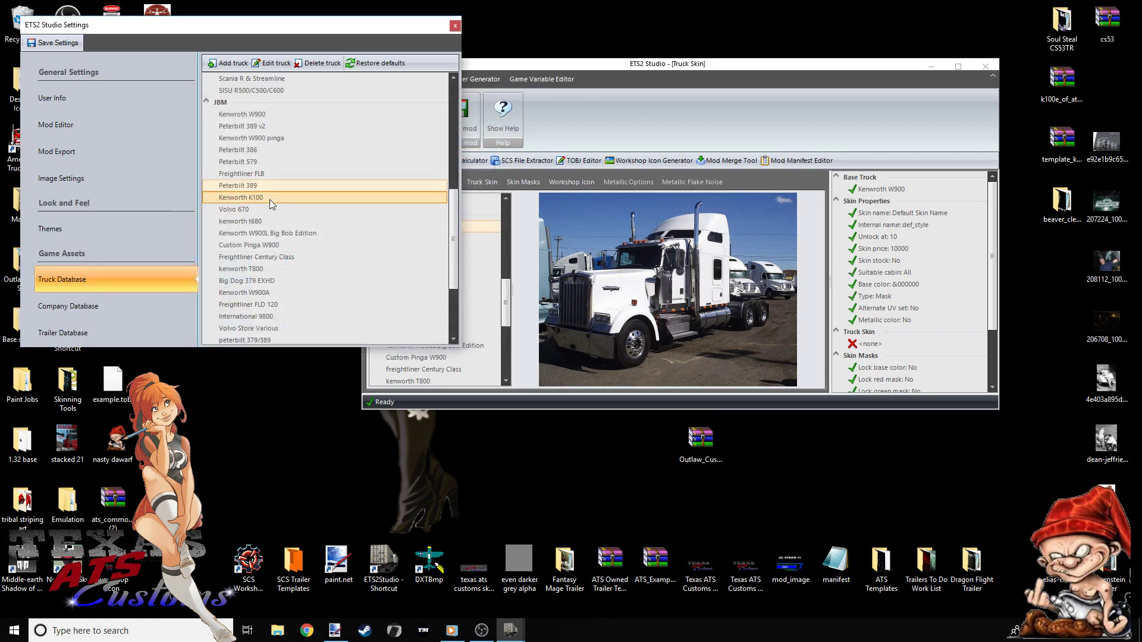
{"action": "left_click", "coordinate": [261, 222]}
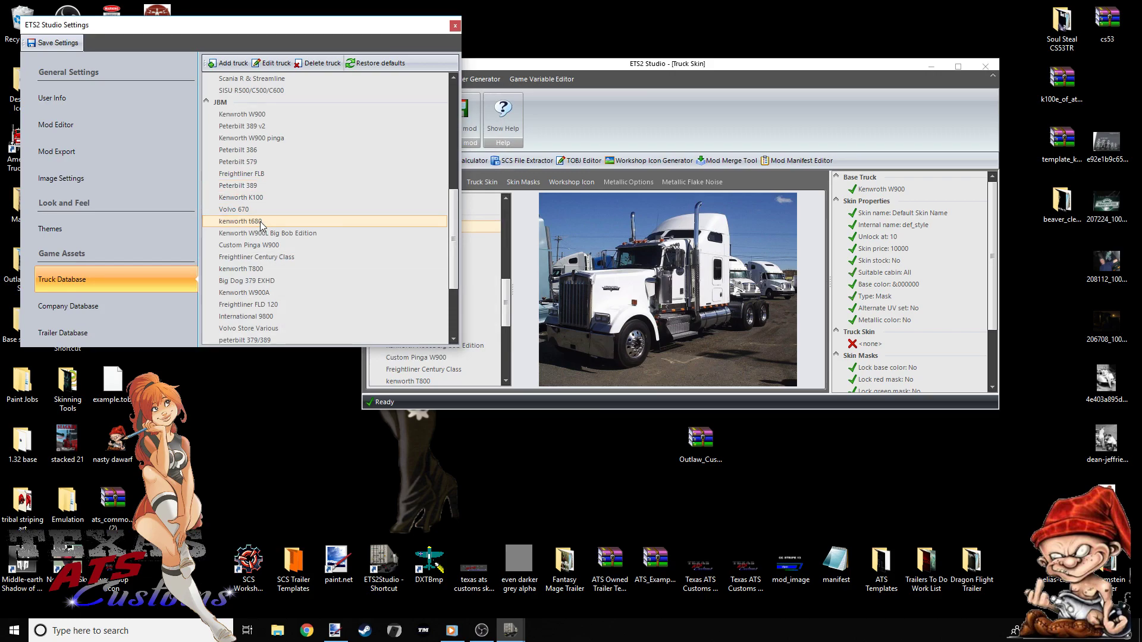
{"action": "left_click", "coordinate": [271, 63]}
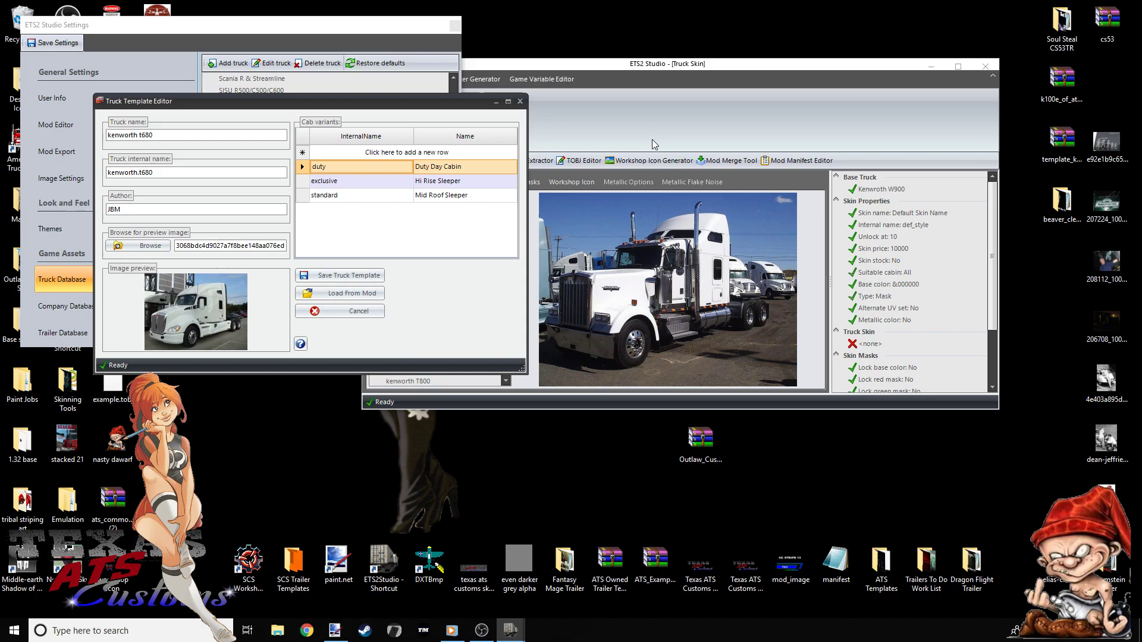
{"action": "left_click", "coordinate": [521, 102]}
{"action": "scroll", "coordinate": [327, 214], "scroll_direction": "down", "scroll_amount": 3}
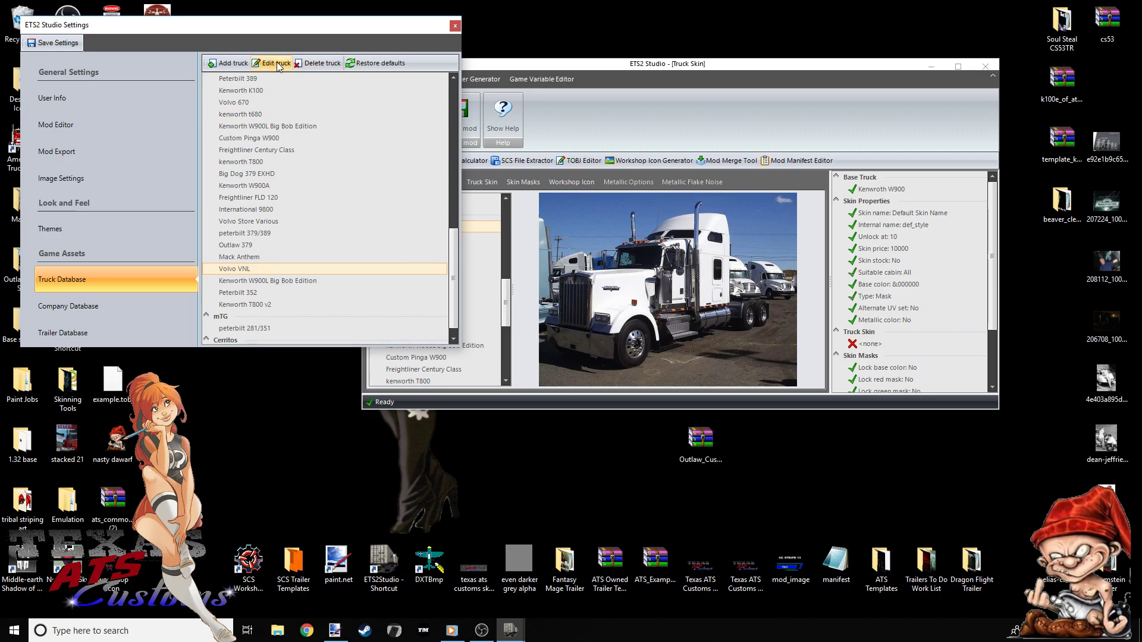
Inspect the Volvo VNL truck template, then close the Settings window
{"action": "left_click", "coordinate": [276, 62]}
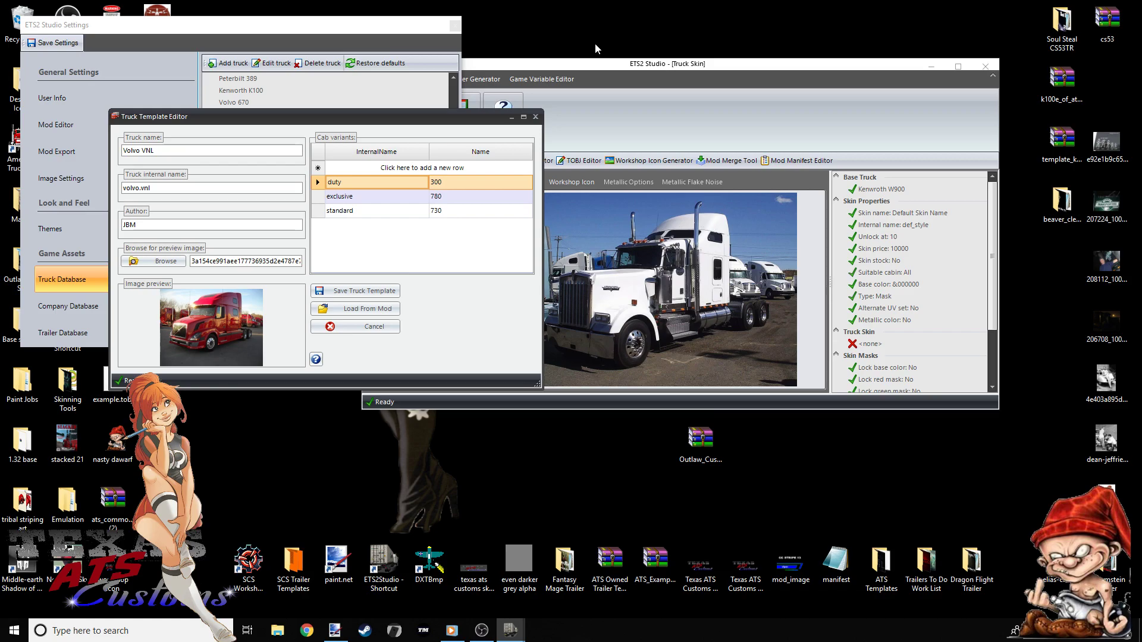
{"action": "left_click", "coordinate": [535, 117]}
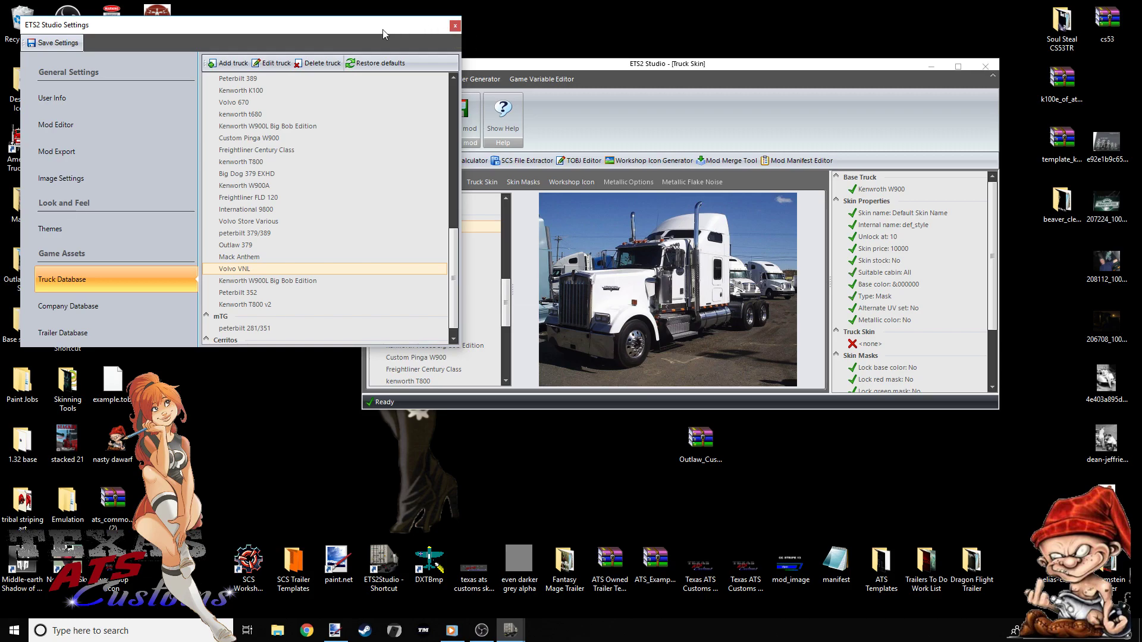
{"action": "left_click", "coordinate": [454, 25]}
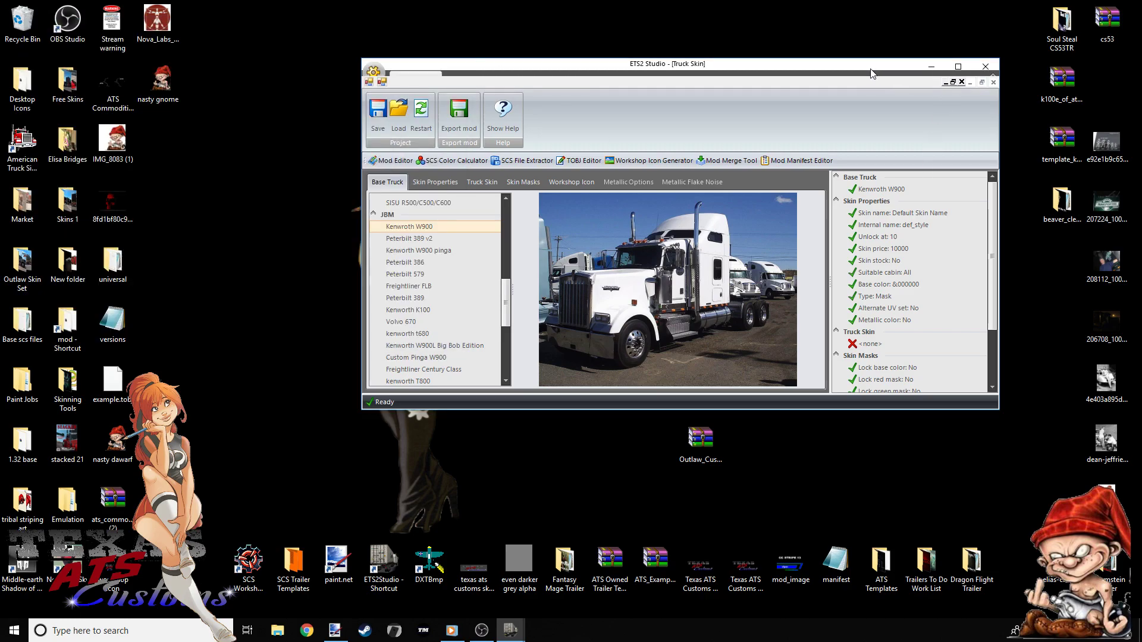
Move the Truck Skin window left, select Kenworth W900 as base truck, and view Skin Properties
{"action": "left_click_drag", "start_coordinate": [866, 65], "coordinate": [786, 50]}
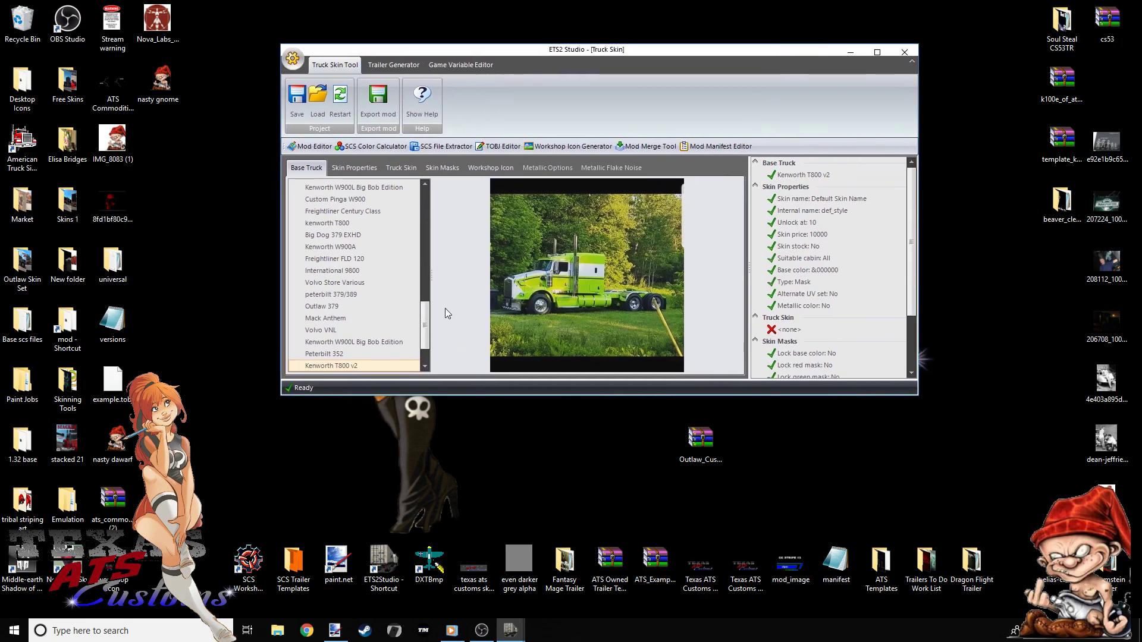
{"action": "scroll", "coordinate": [425, 299], "scroll_direction": "down", "scroll_amount": 2}
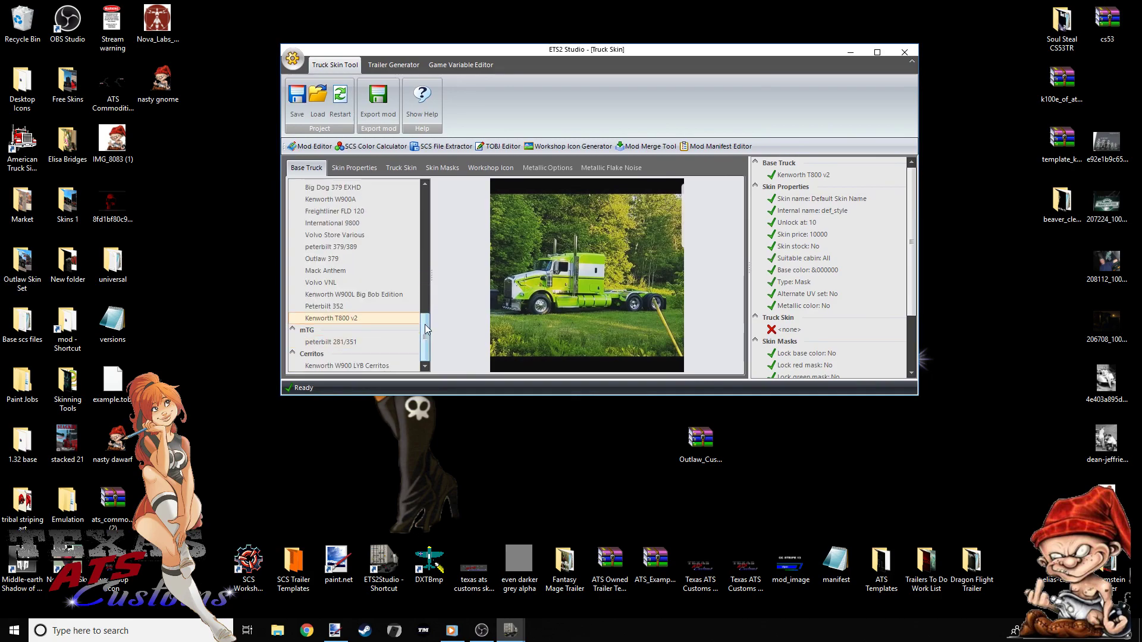
{"action": "left_click_drag", "start_coordinate": [425, 323], "coordinate": [428, 319]}
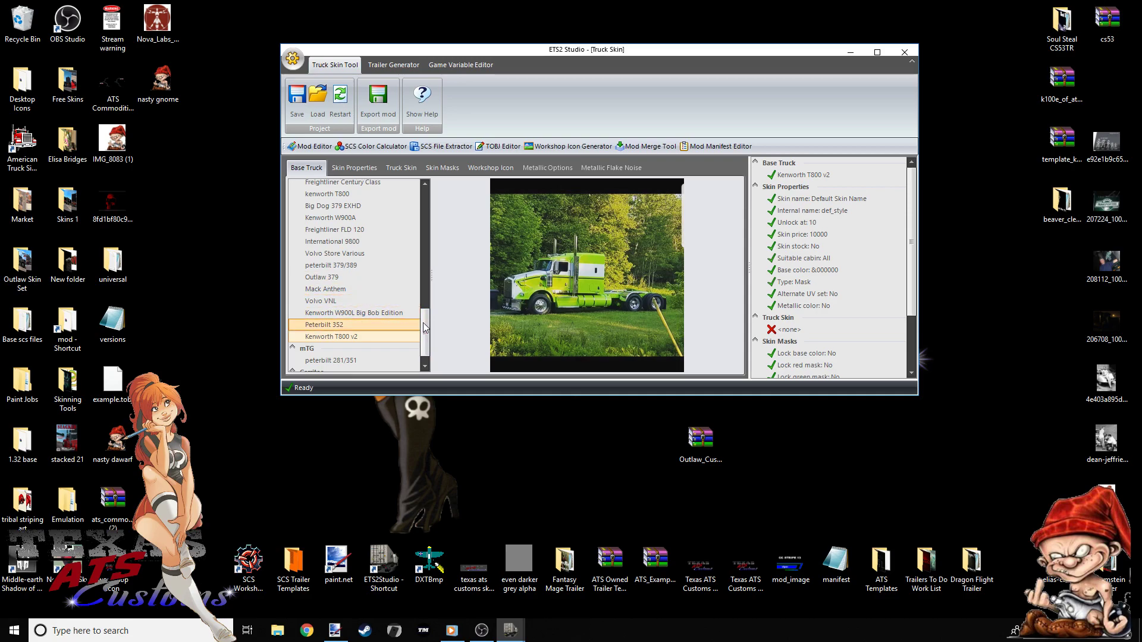
{"action": "left_click_drag", "start_coordinate": [423, 322], "coordinate": [431, 280]}
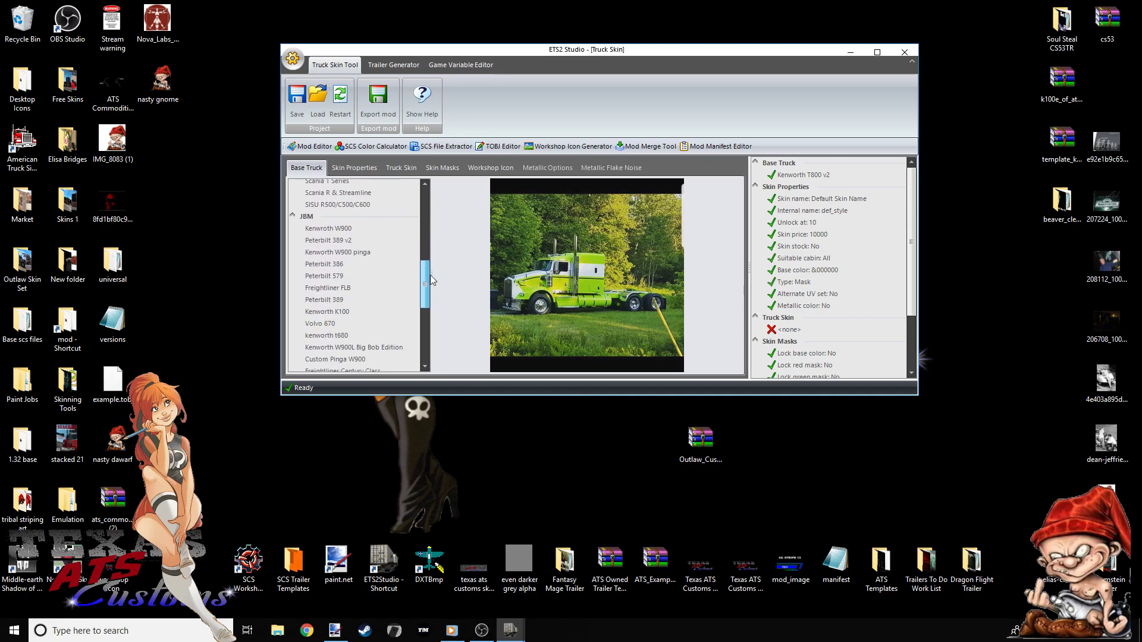
{"action": "left_click", "coordinate": [346, 231]}
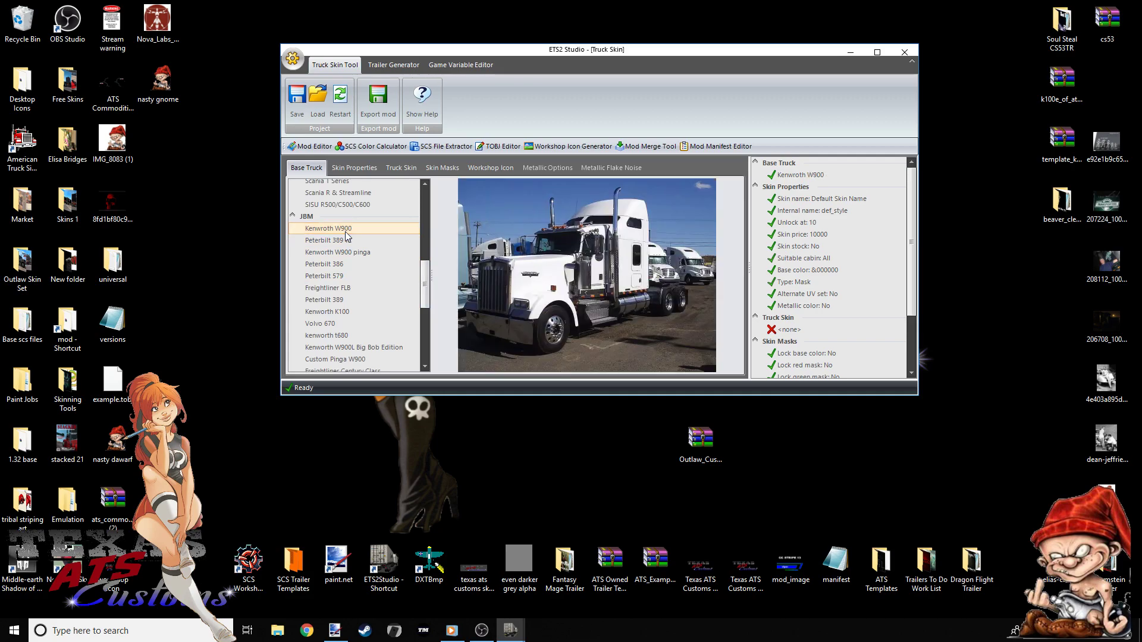
{"action": "left_click", "coordinate": [361, 169]}
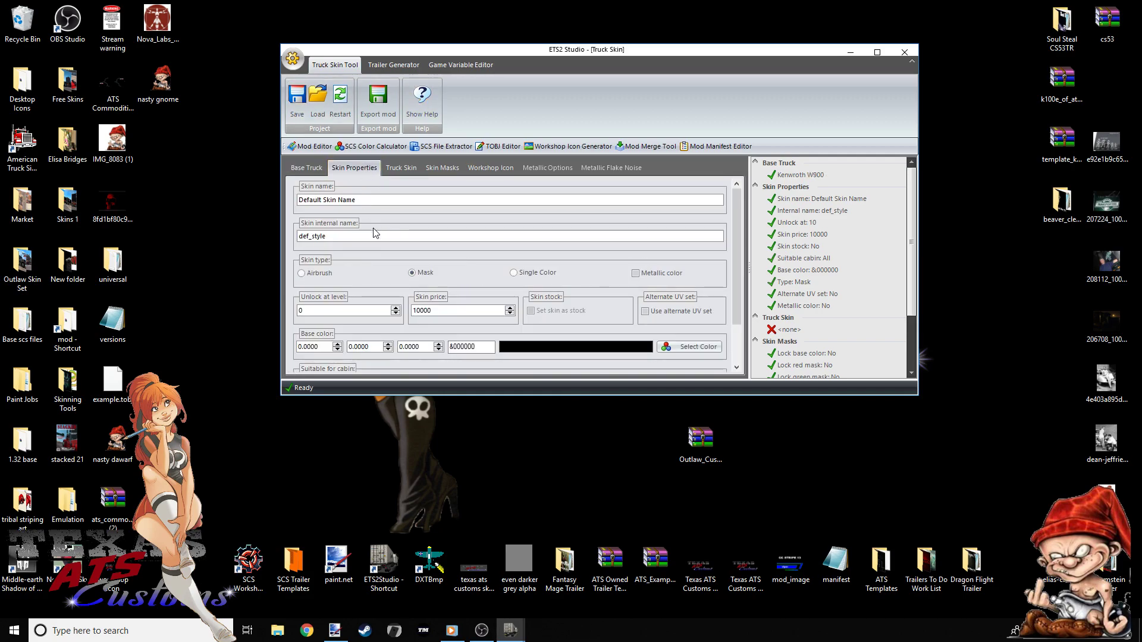
{"action": "left_click_drag", "start_coordinate": [736, 255], "coordinate": [740, 294]}
{"action": "scroll", "coordinate": [739, 298], "scroll_direction": "up", "scroll_amount": 2}
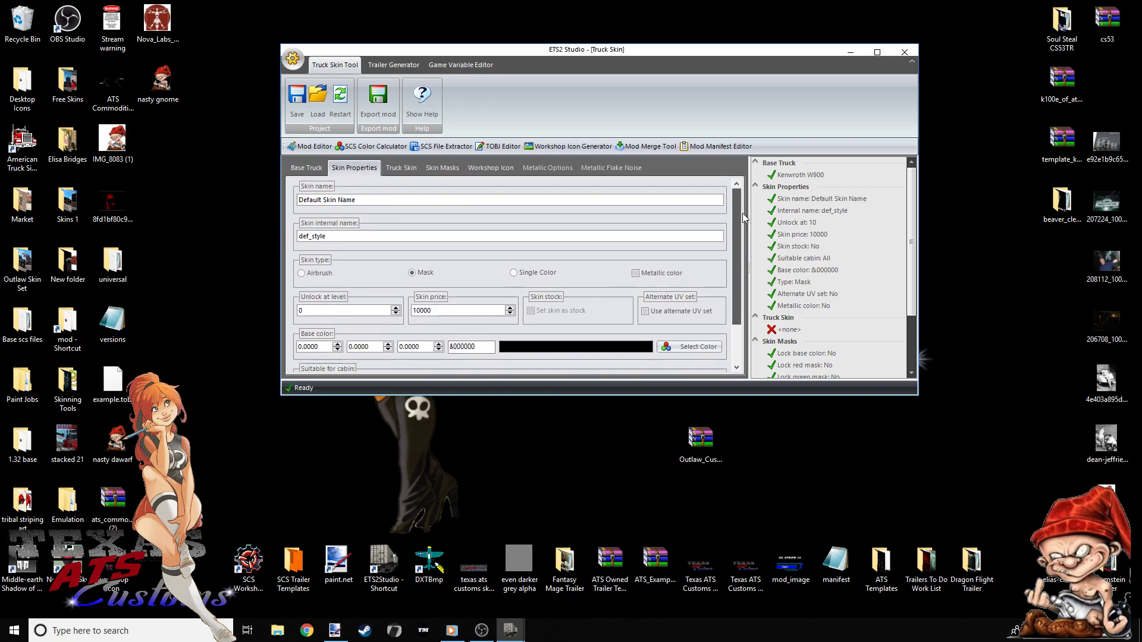
{"action": "left_click", "coordinate": [307, 167]}
Review the W900 skin properties, including suitable cabins Day Cab, AeroCab Sleeper and Studio Sleeper
{"action": "left_click", "coordinate": [358, 170]}
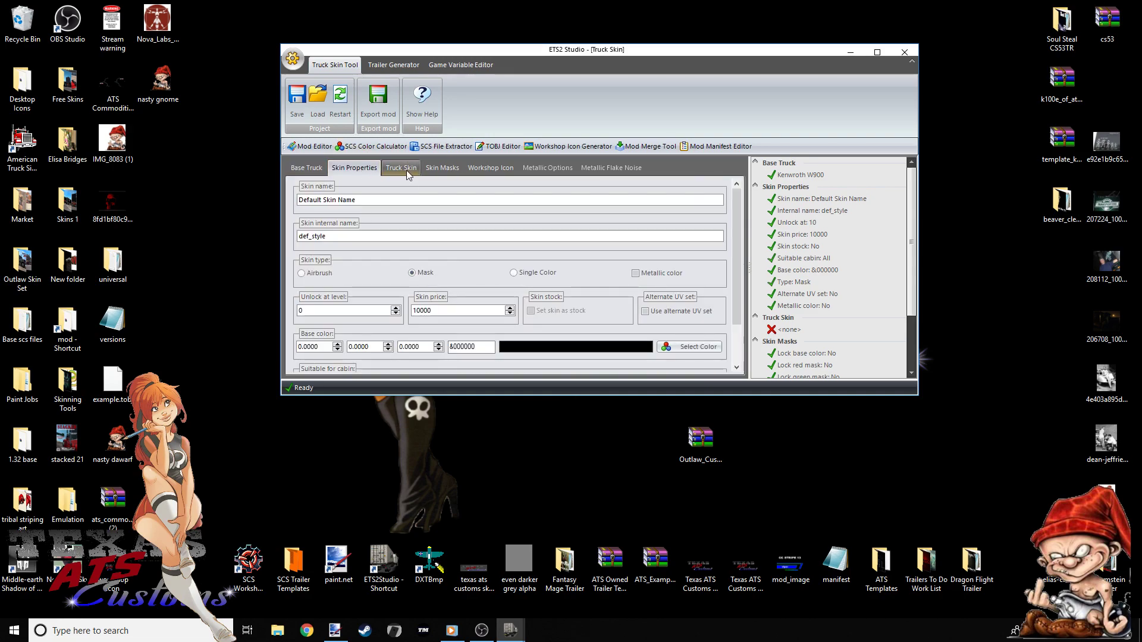
{"action": "left_click", "coordinate": [306, 168]}
{"action": "left_click", "coordinate": [349, 170]}
{"action": "left_click", "coordinate": [306, 168]}
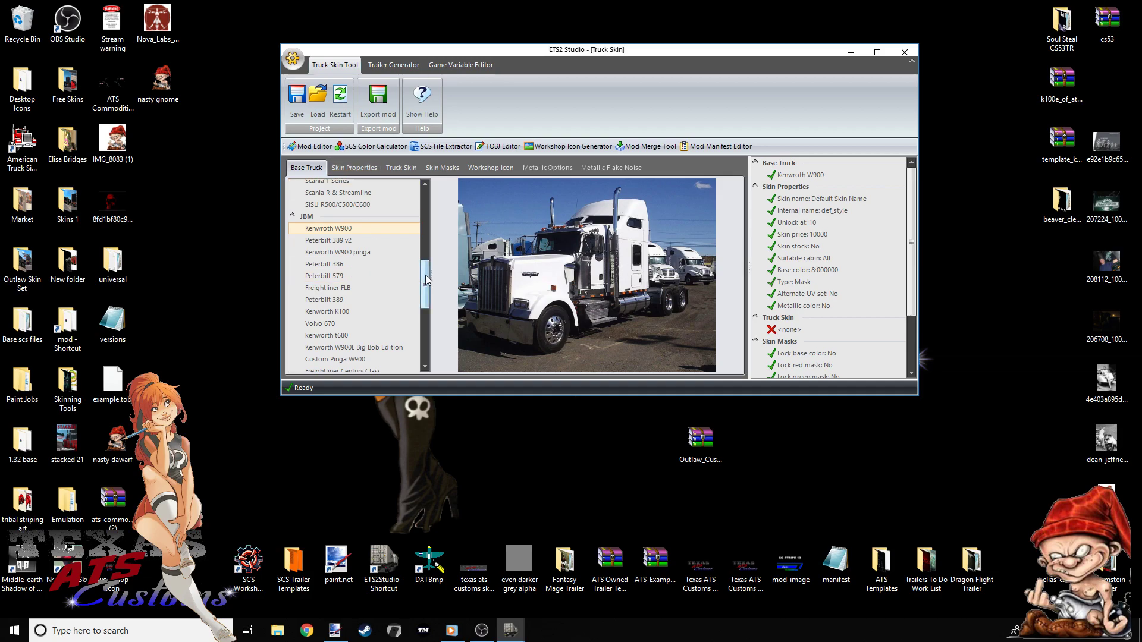
{"action": "left_click", "coordinate": [360, 168]}
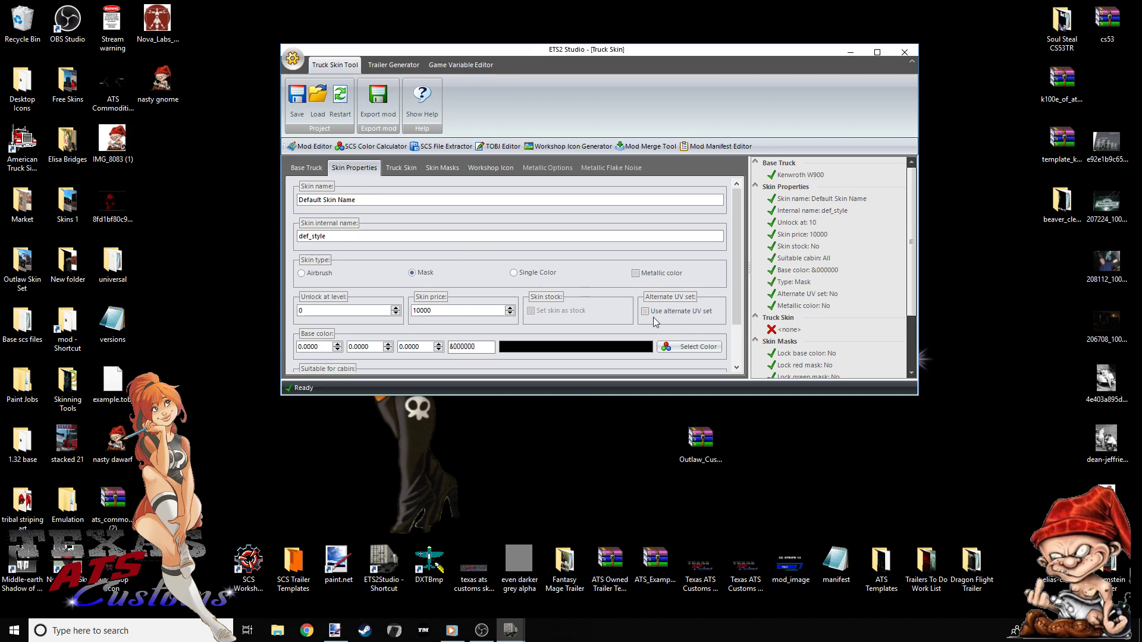
{"action": "scroll", "coordinate": [362, 297], "scroll_direction": "down", "scroll_amount": 2}
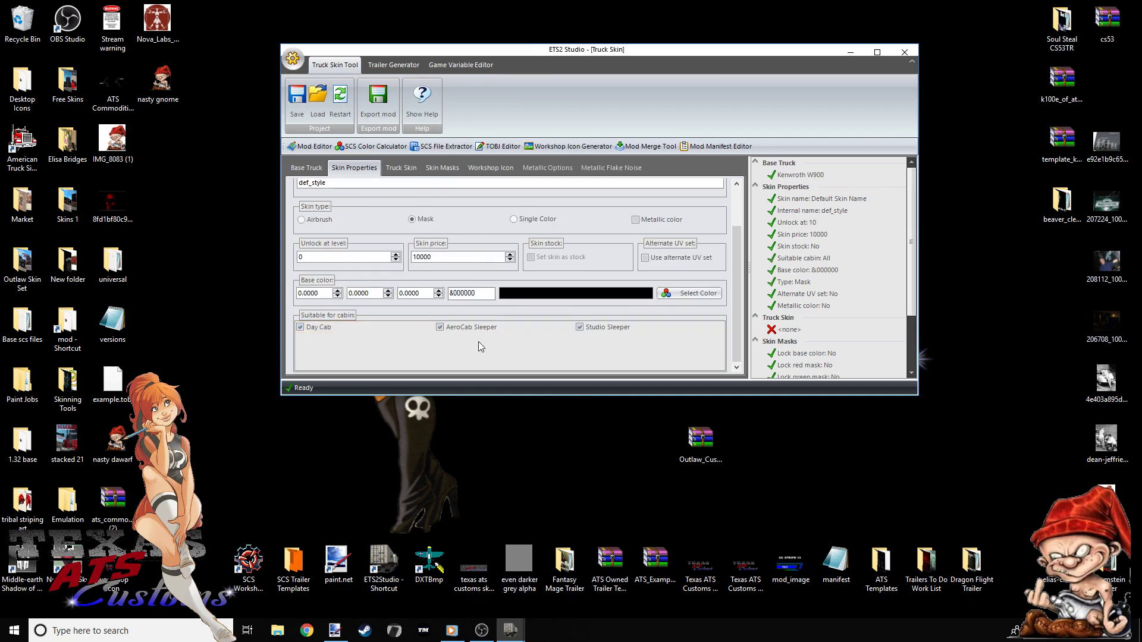
{"action": "scroll", "coordinate": [481, 346], "scroll_direction": "up", "scroll_amount": 2}
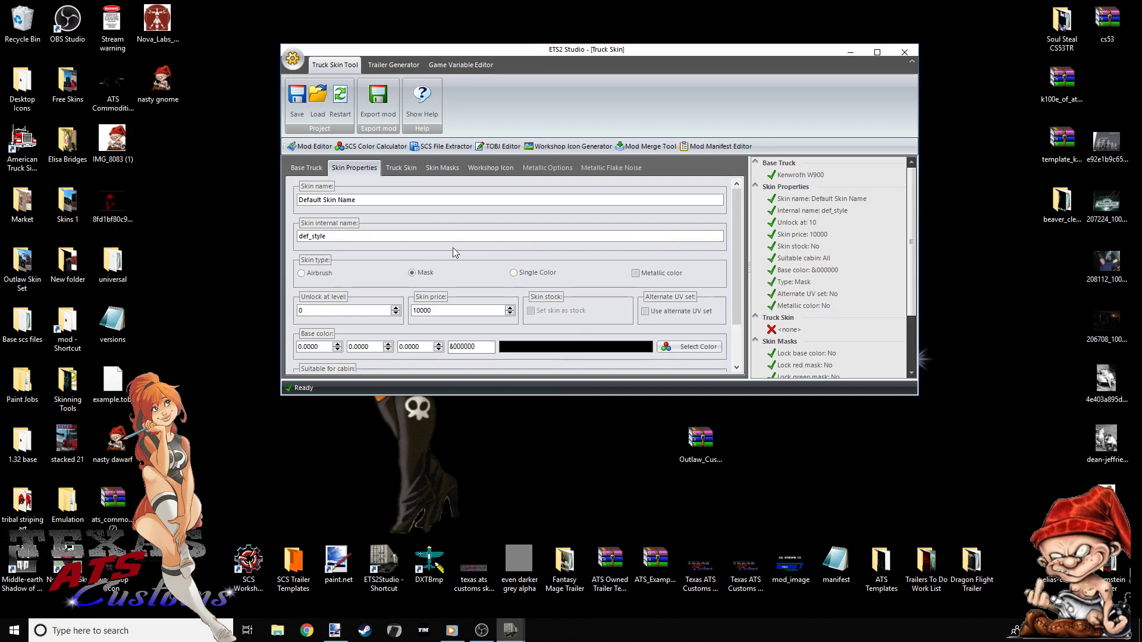
{"action": "scroll", "coordinate": [460, 236], "scroll_direction": "down", "scroll_amount": 2}
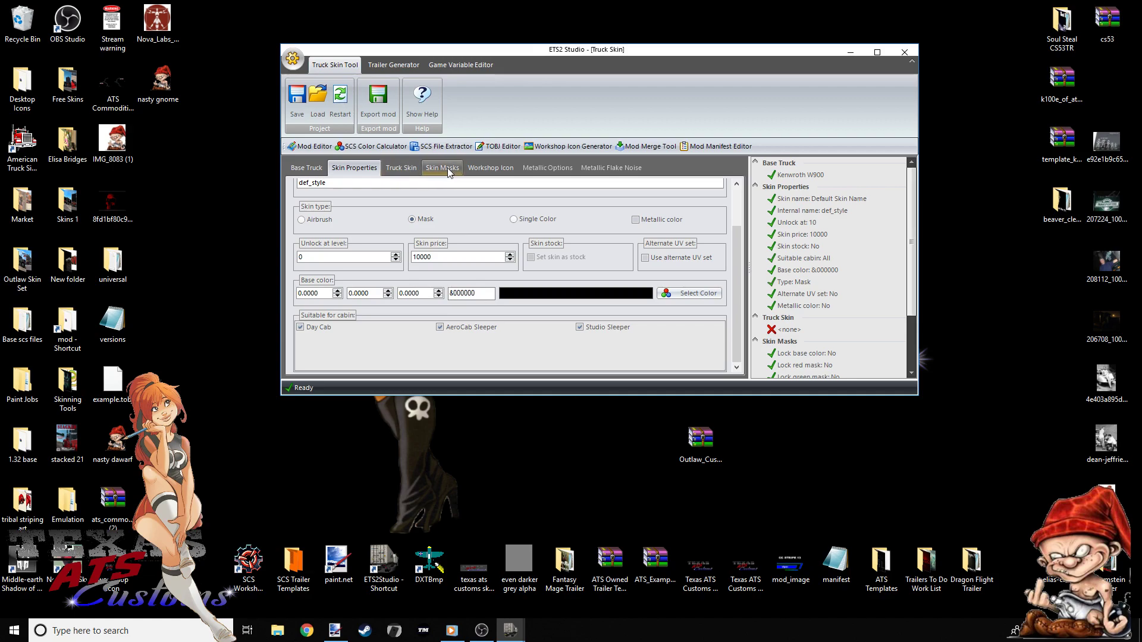
{"action": "left_click", "coordinate": [847, 52]}
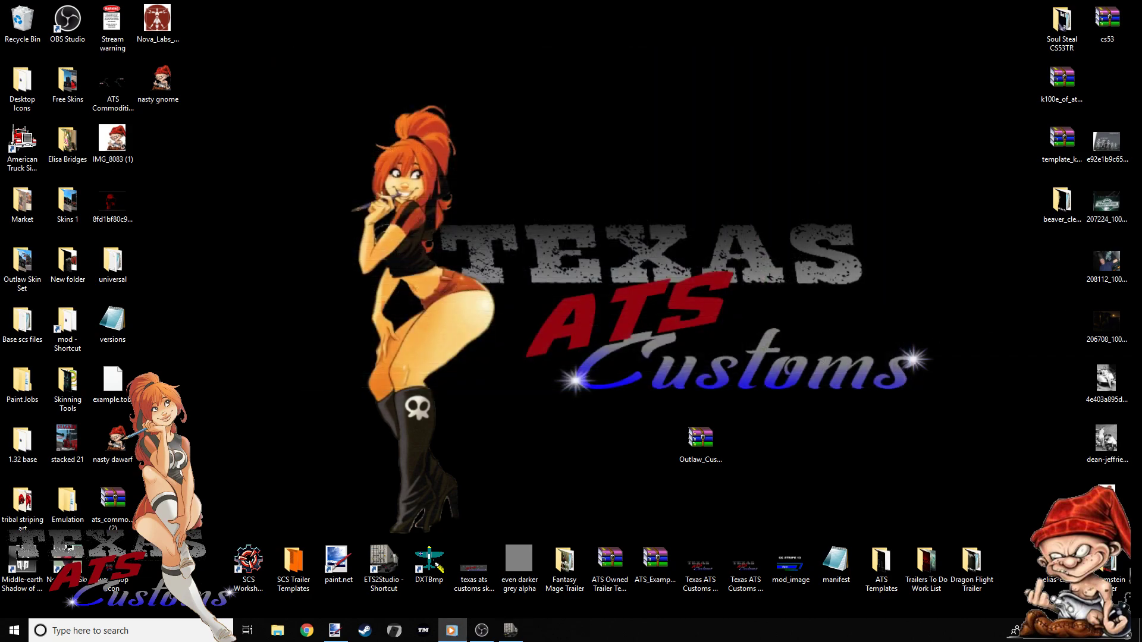